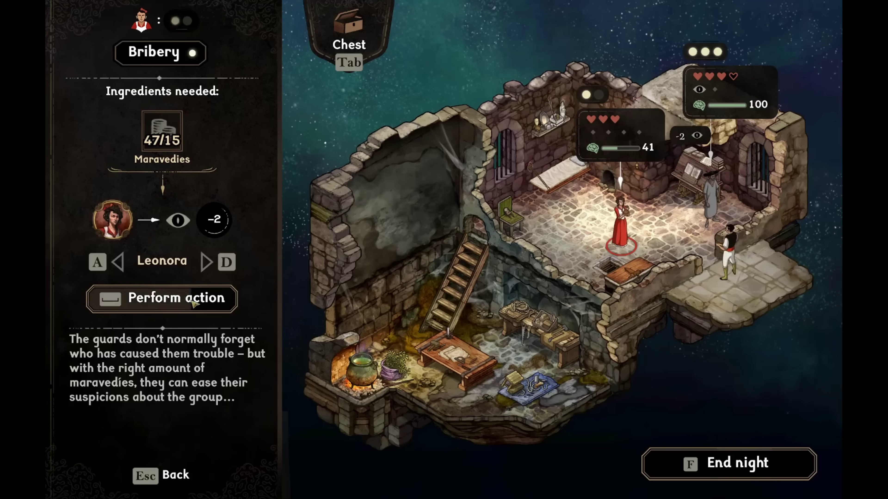
# Bribe the guards, then back out of switching the bribe target to Alfredo.
pyautogui.click(194, 305)
pyautogui.press('d')
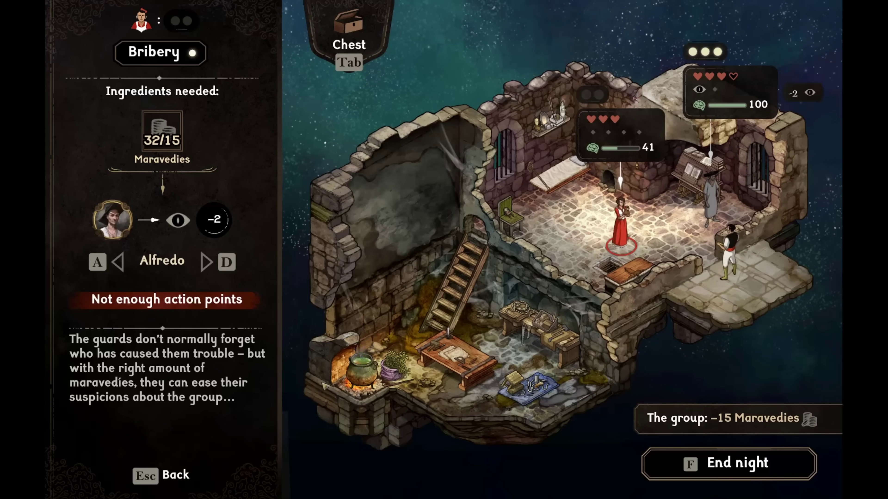
pyautogui.press('Escape')
# Have Alfredo study the Religious Book for +15 Knowledge.
pyautogui.press('d')
pyautogui.press('s')
pyautogui.press('space')
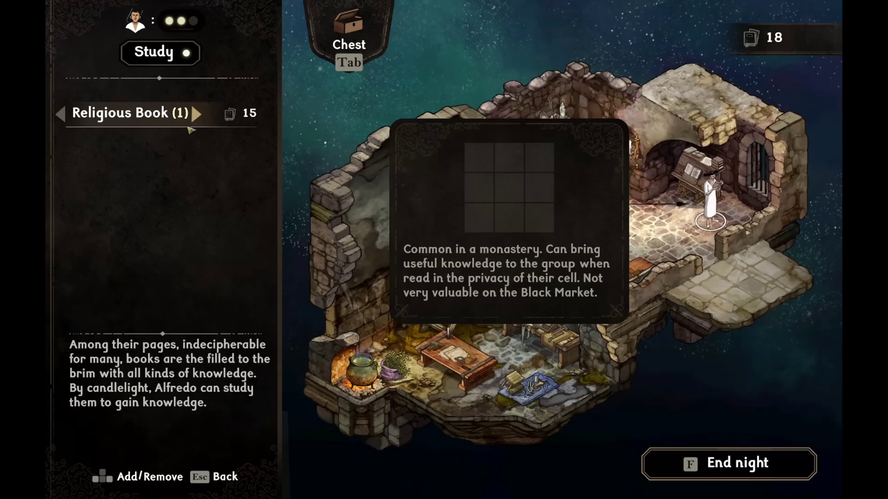
pyautogui.click(191, 130)
pyautogui.click(176, 313)
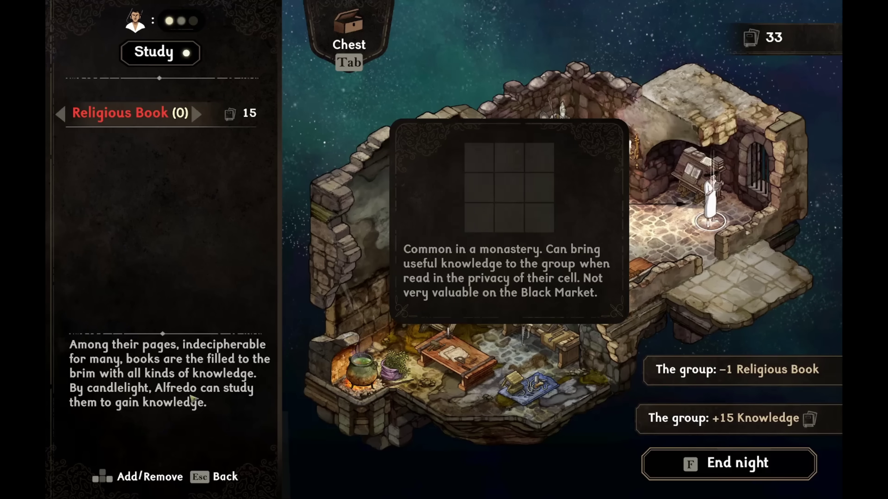
# End the night and deploy Alfredo and Leonora for the next day.
pyautogui.press('f')
pyautogui.press('space')
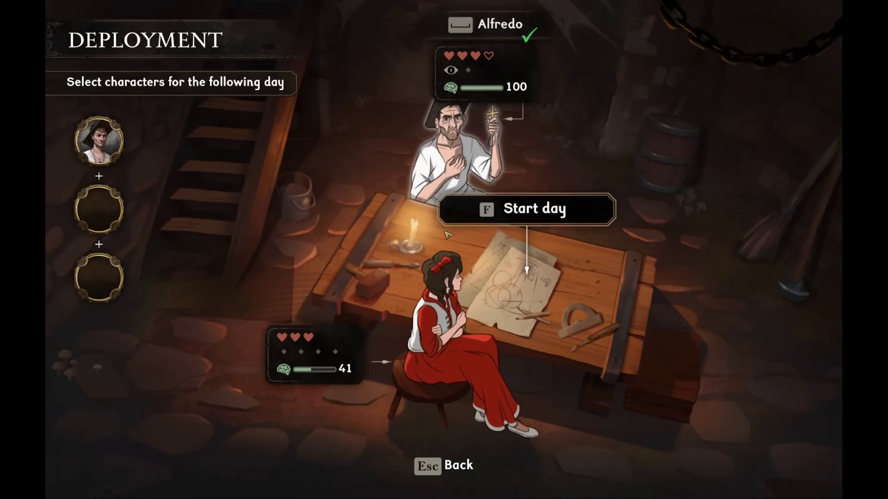
pyautogui.press('space')
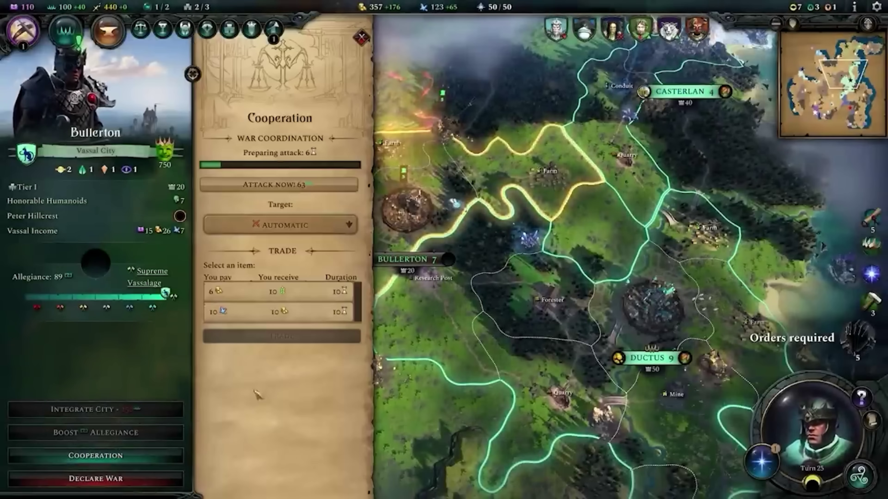
pyautogui.click(280, 225)
pyautogui.click(279, 265)
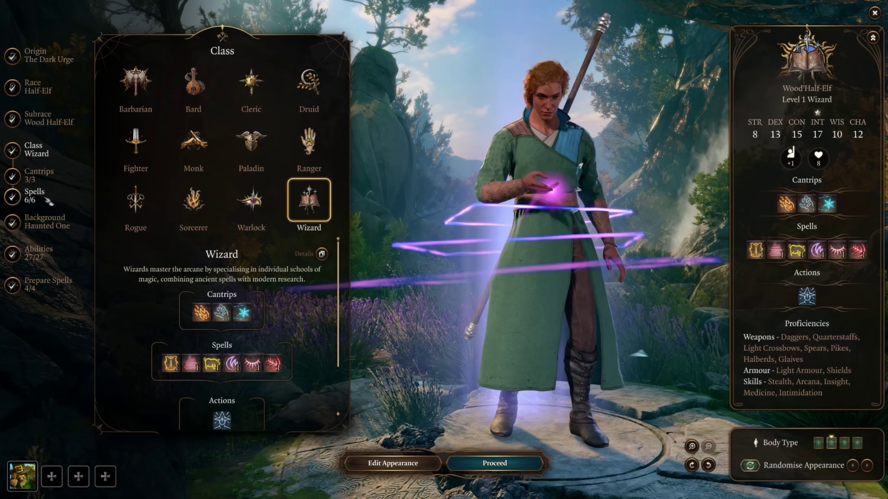
# Swap one of the wizard's spells, then extract Salts of Mugwort.
pyautogui.click(48, 197)
pyautogui.click(213, 241)
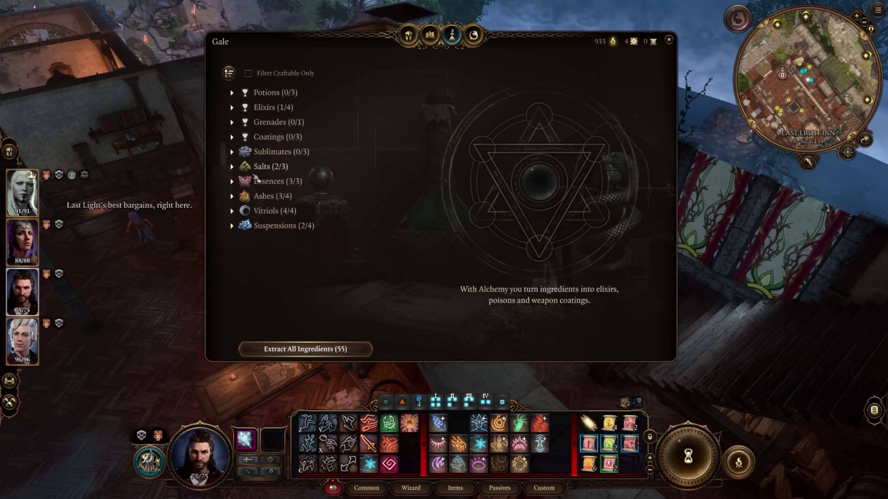
pyautogui.click(261, 167)
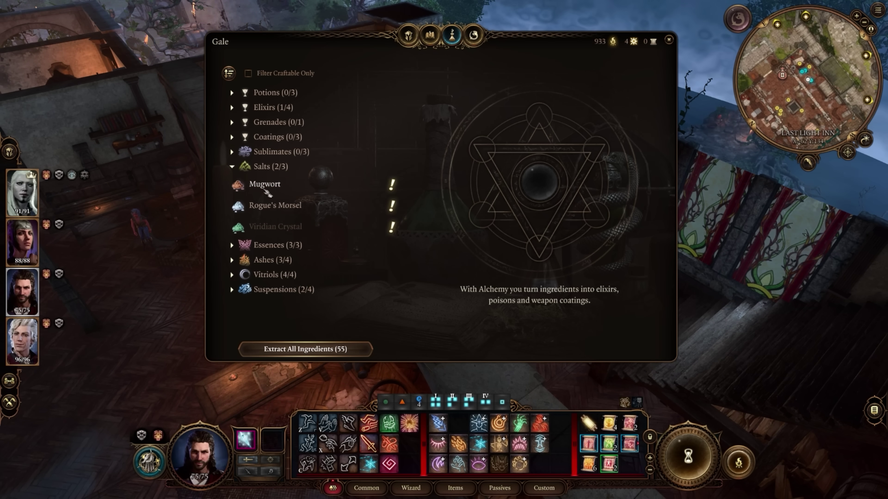
pyautogui.click(264, 185)
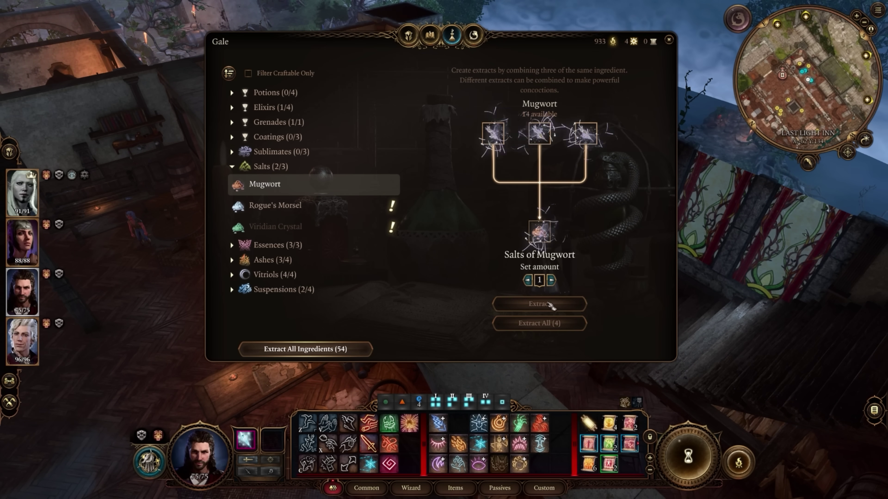
pyautogui.click(550, 305)
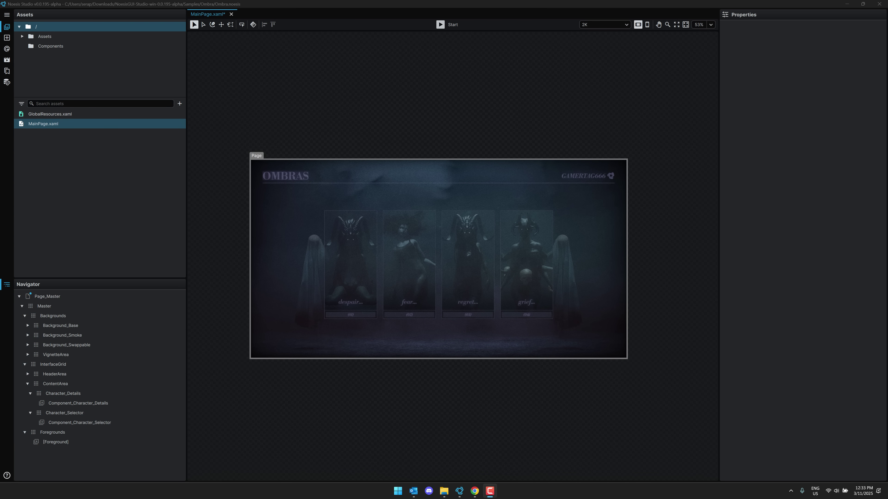
# Zoom into the canvas and select MainPage.xaml in the Assets panel.
pyautogui.scroll(3, 383, 284)
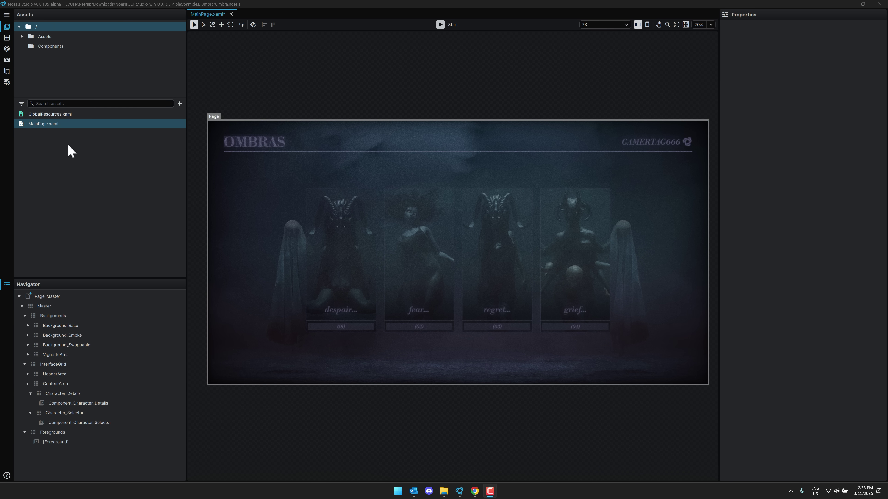
pyautogui.click(49, 126)
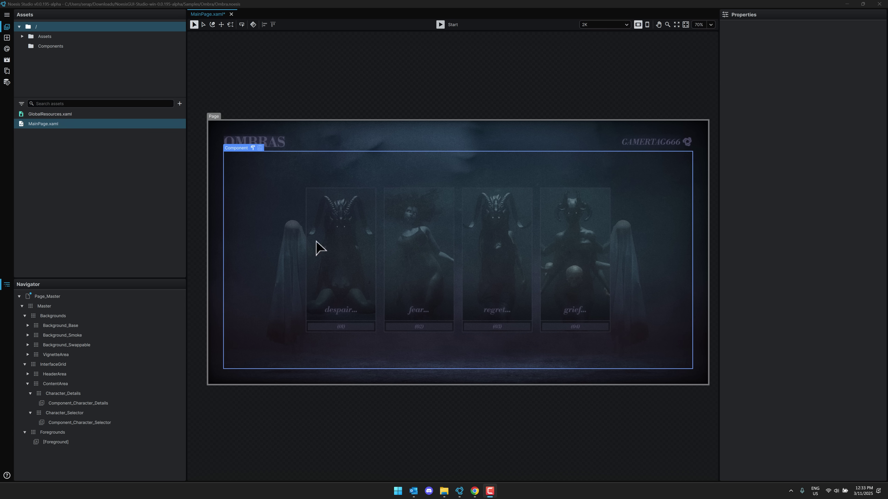
# Run a live preview of the Ombras MainPage, then stop it with F5.
pyautogui.click(440, 24)
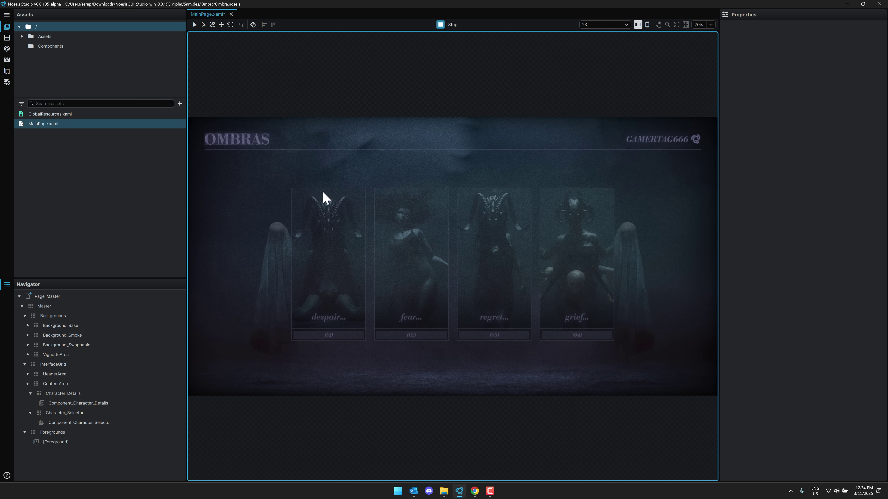
pyautogui.press('F5')
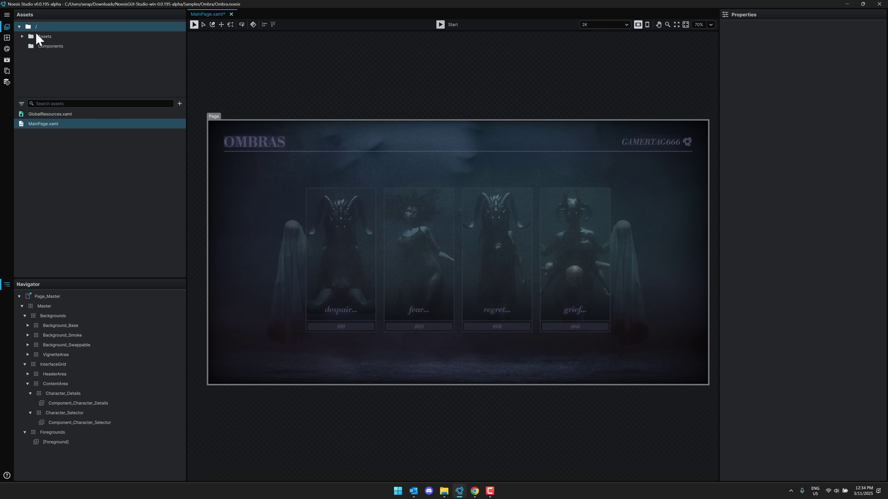
# Expand Background_Base and Background_Smoke in the Navigator to show their child components.
pyautogui.click(333, 234)
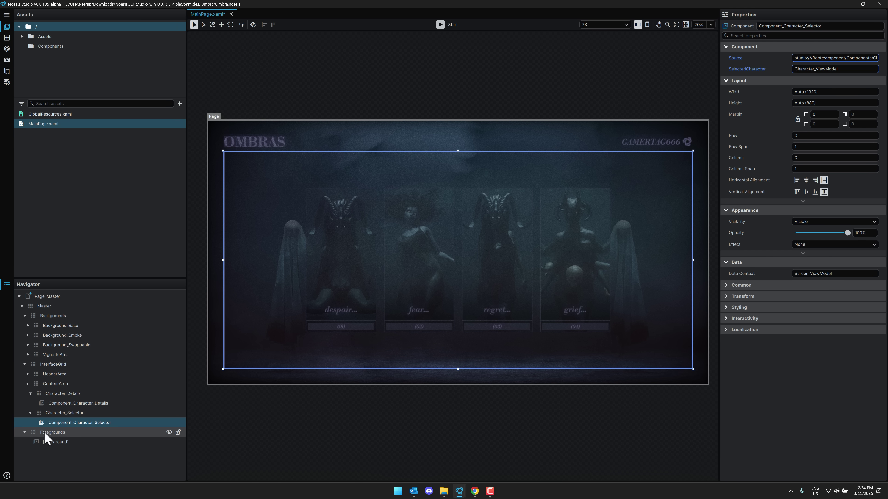
pyautogui.click(49, 327)
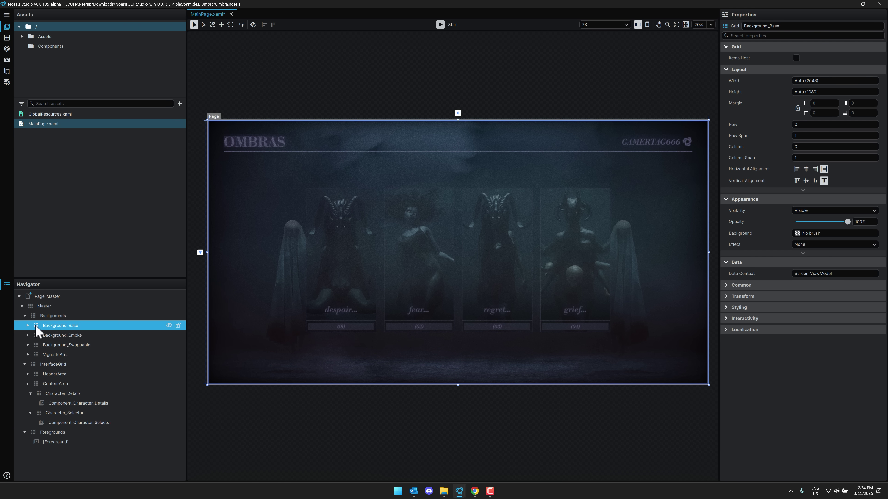
pyautogui.click(28, 326)
pyautogui.click(44, 335)
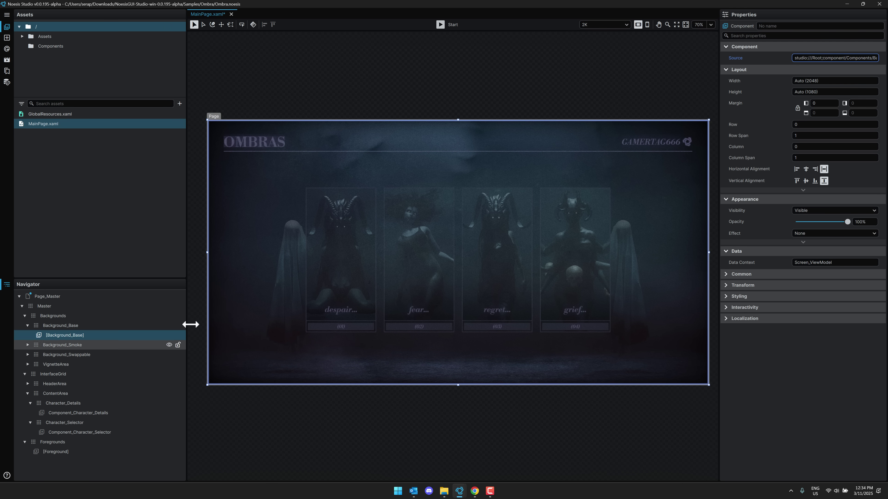
pyautogui.click(28, 344)
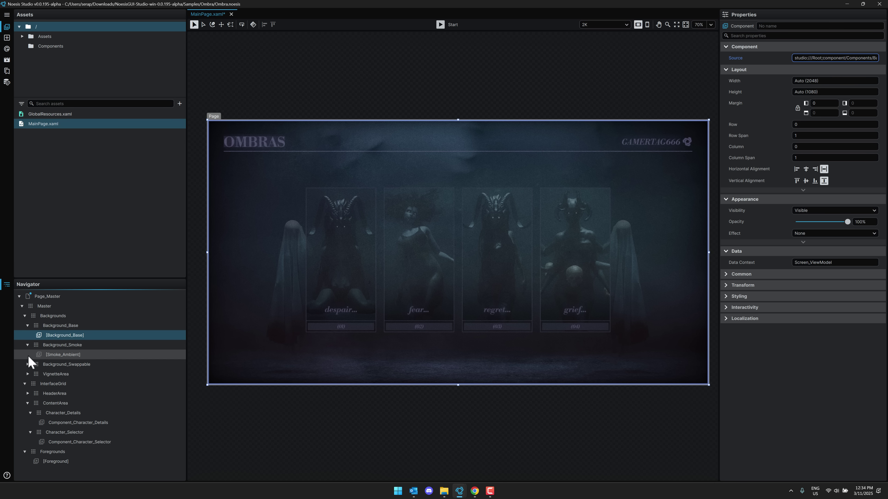
pyautogui.click(57, 355)
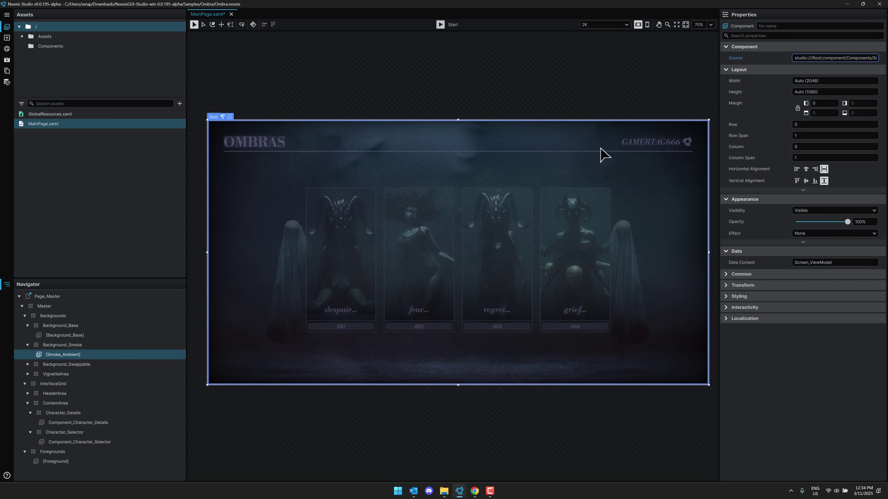
# Open Component_Character_Details in its own tab, then close it.
pyautogui.click(61, 422)
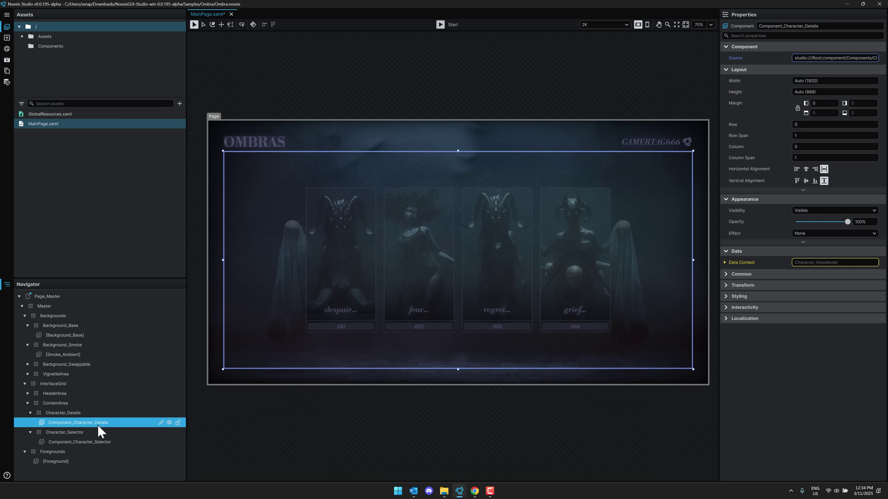
pyautogui.click(160, 422)
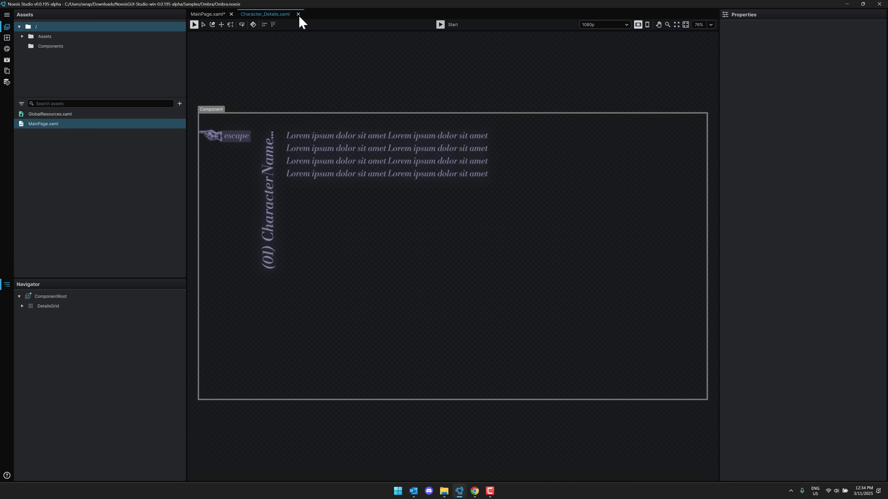
pyautogui.click(299, 15)
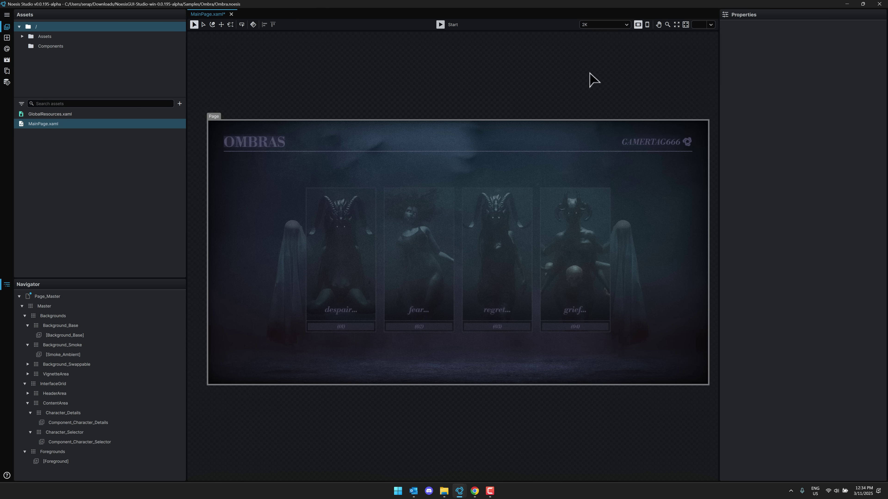
# Flip the Ombras preview to portrait and back to landscape twice.
pyautogui.click(646, 24)
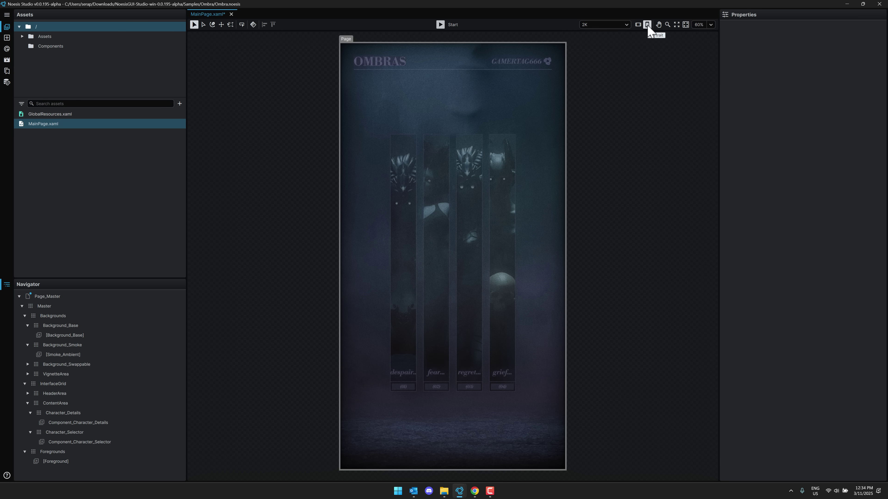
pyautogui.click(639, 25)
pyautogui.click(647, 24)
pyautogui.click(638, 25)
# Set the design resolution to 4K, then 1080p, ending in landscape orientation.
pyautogui.click(624, 25)
pyautogui.click(606, 63)
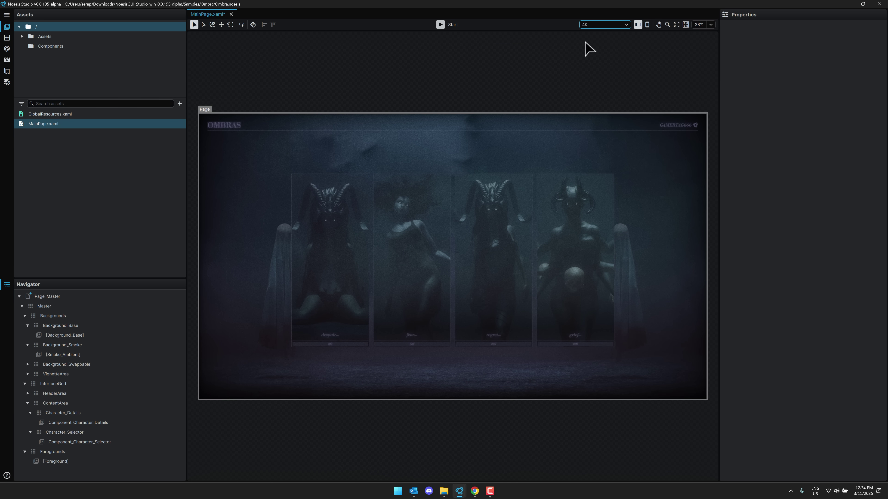
pyautogui.click(627, 25)
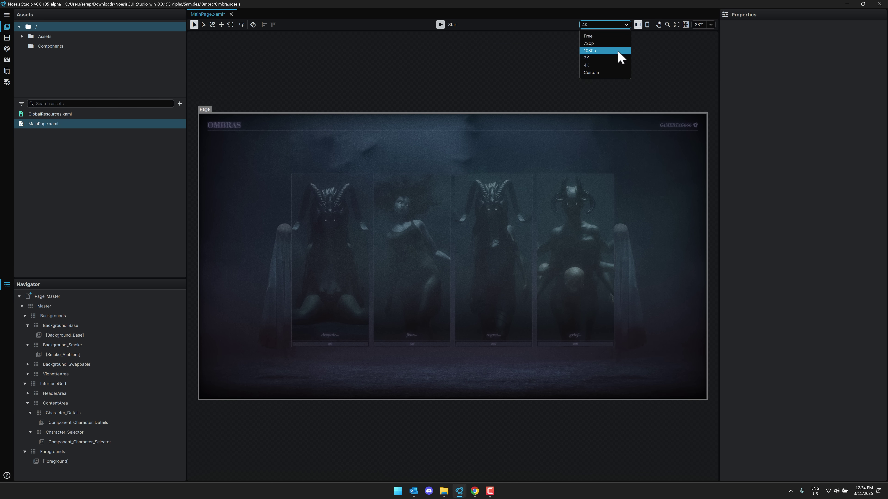
pyautogui.click(620, 50)
pyautogui.click(646, 24)
pyautogui.click(638, 24)
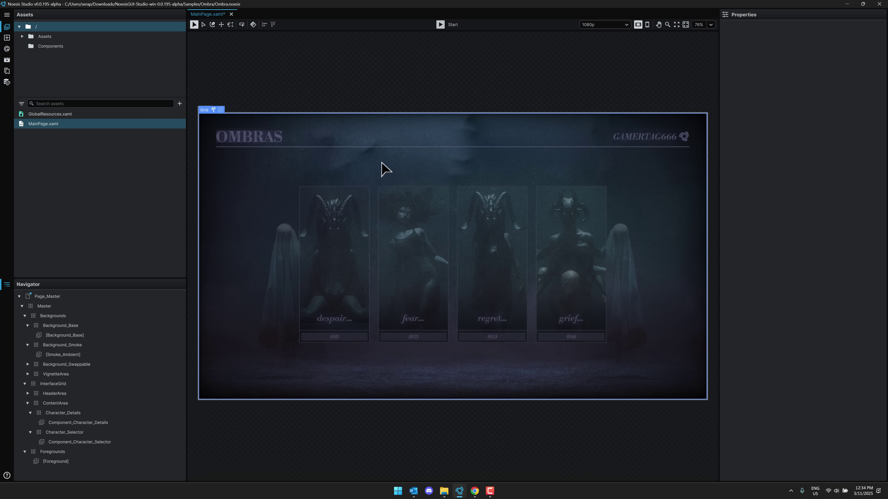
# Nudge the character selector, expand its Common and Transform properties, then run and stop a preview.
pyautogui.click(337, 237)
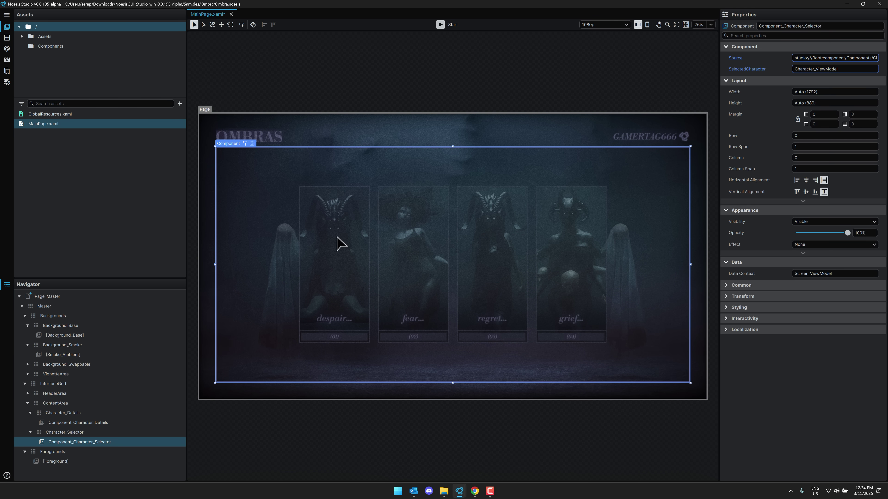
pyautogui.moveTo(354, 233)
pyautogui.mouseDown()
pyautogui.moveTo(371, 222)
pyautogui.moveTo(360, 224)
pyautogui.moveTo(369, 208)
pyautogui.moveTo(302, 193)
pyautogui.moveTo(284, 238)
pyautogui.moveTo(378, 249)
pyautogui.moveTo(355, 224)
pyautogui.moveTo(345, 232)
pyautogui.mouseUp()
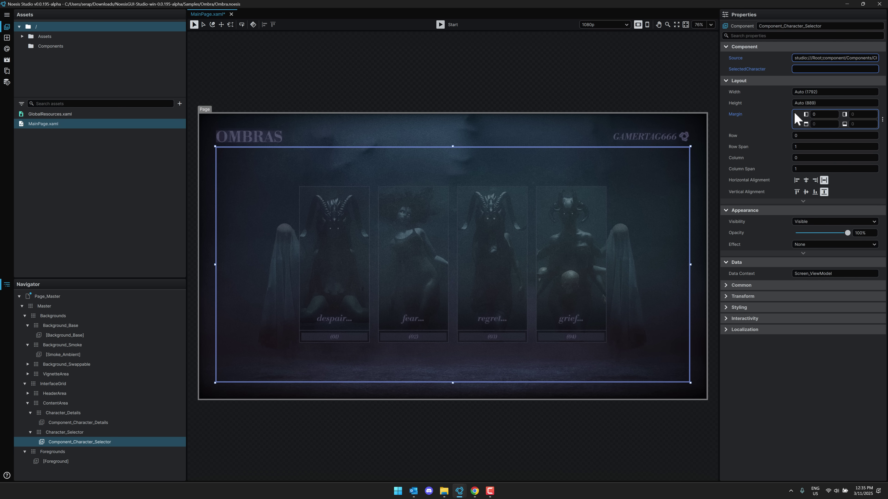
pyautogui.click(759, 286)
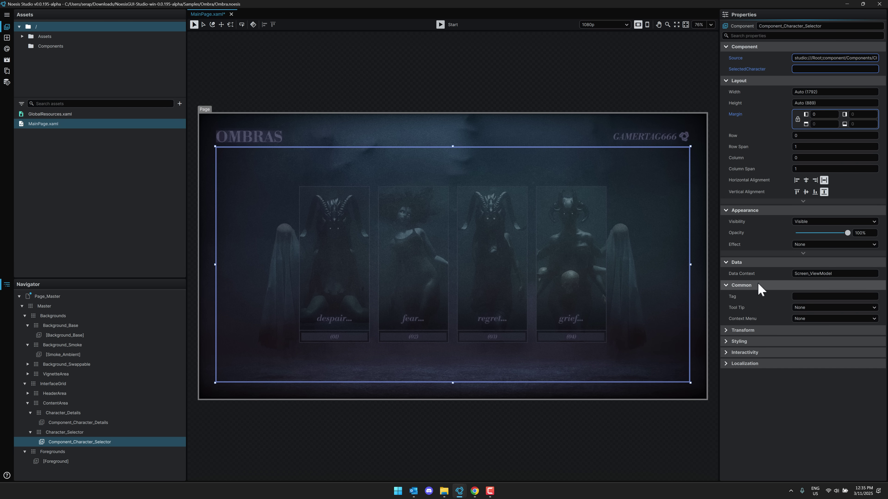
pyautogui.click(754, 331)
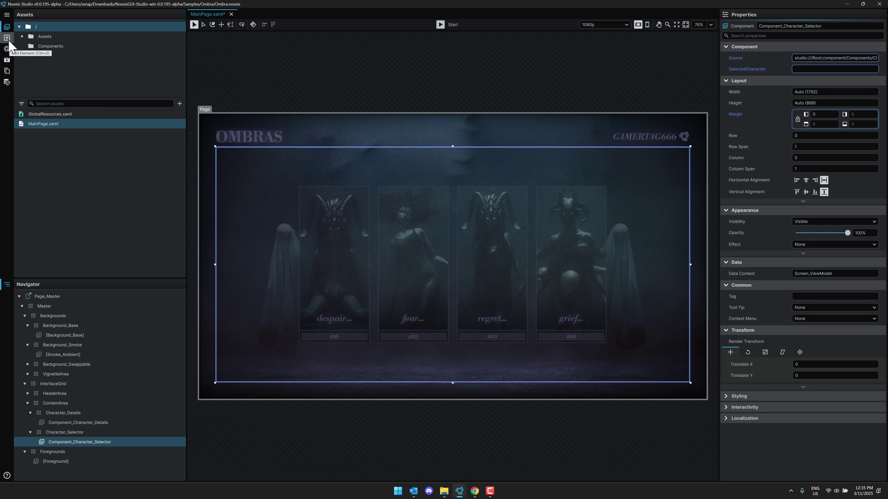
pyautogui.click(441, 25)
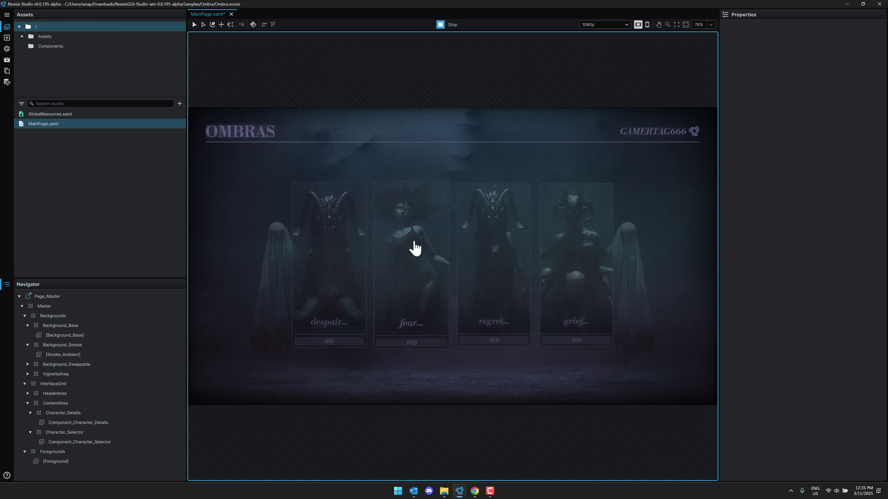
pyautogui.click(440, 25)
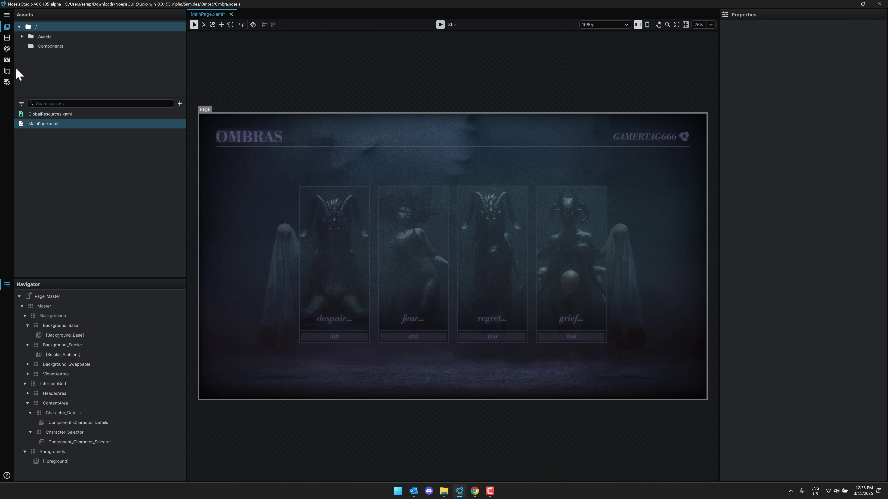
# Open the Screen_In storyboard, select the ContentArea track, and play the intro.
pyautogui.click(7, 60)
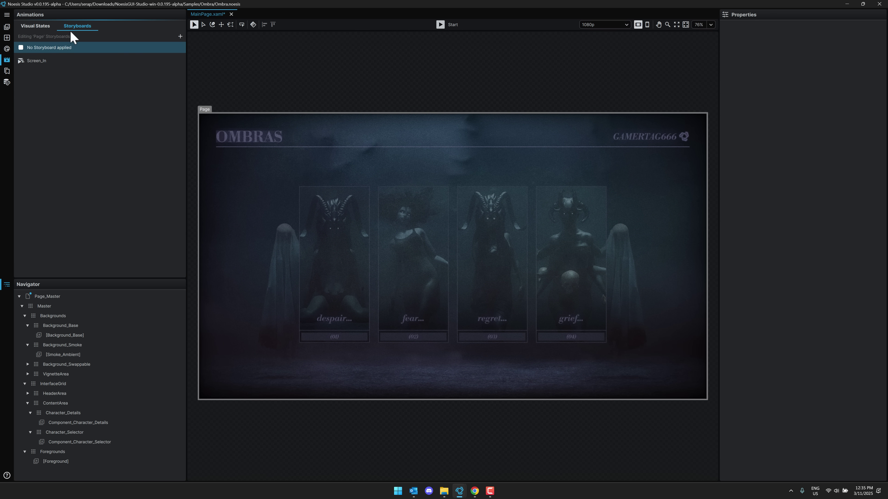
pyautogui.click(50, 60)
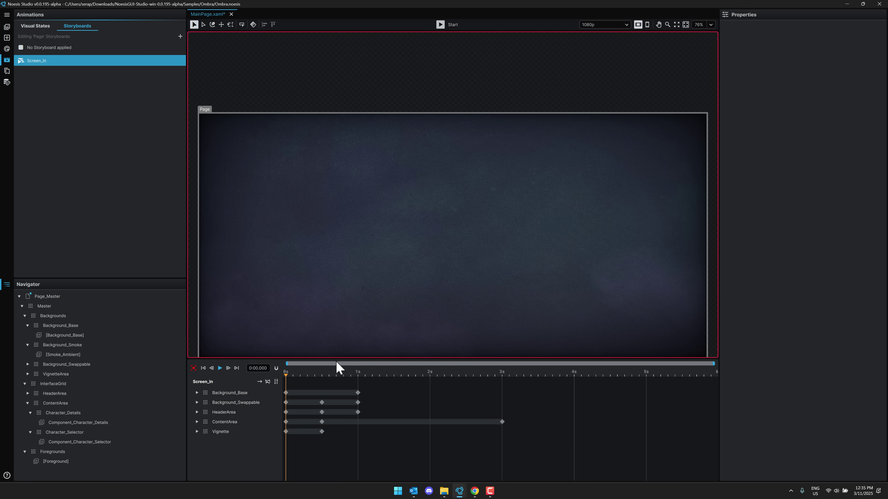
pyautogui.click(218, 422)
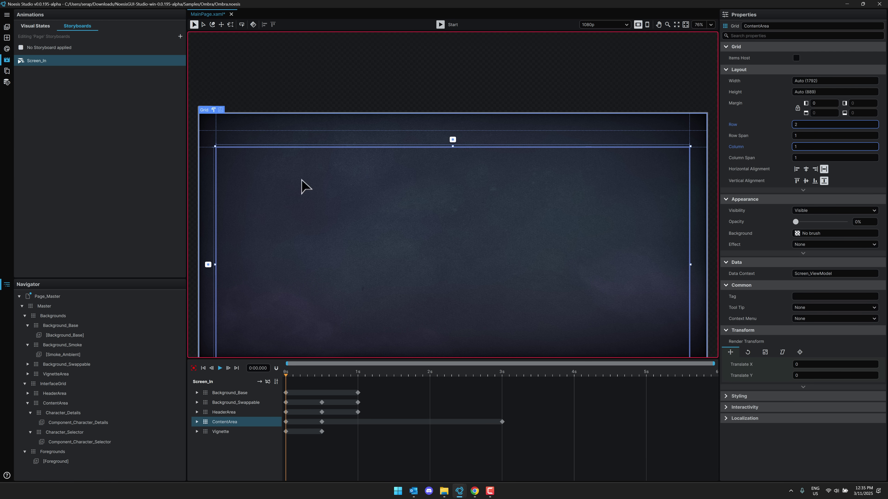
pyautogui.click(220, 368)
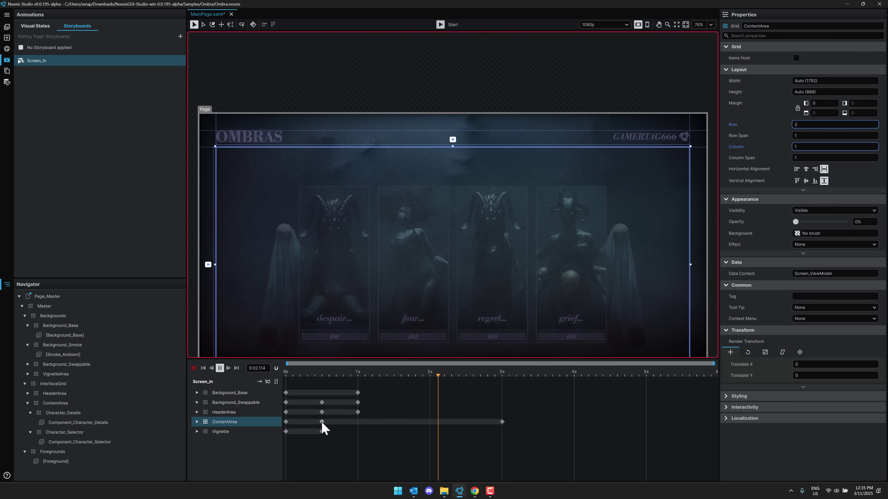
# Inspect ContentArea's opacity keyframes at 3 s and 0.5 s, then apply no storyboard.
pyautogui.click(502, 422)
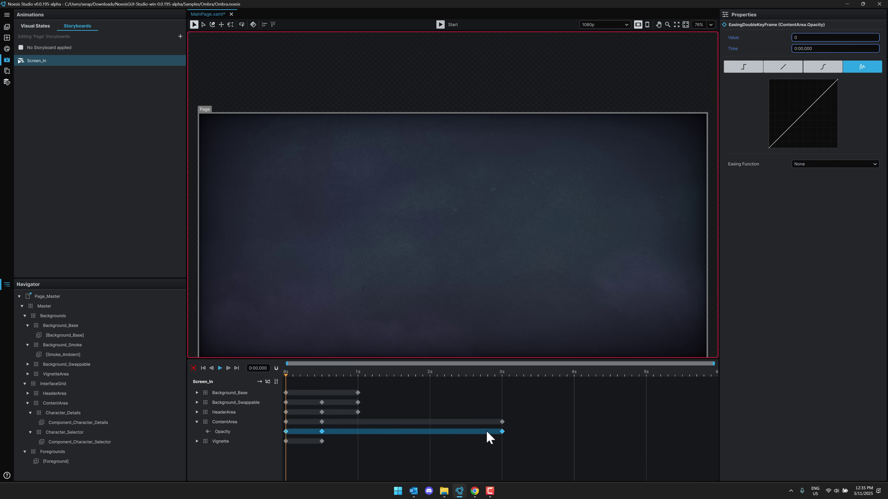
pyautogui.click(502, 431)
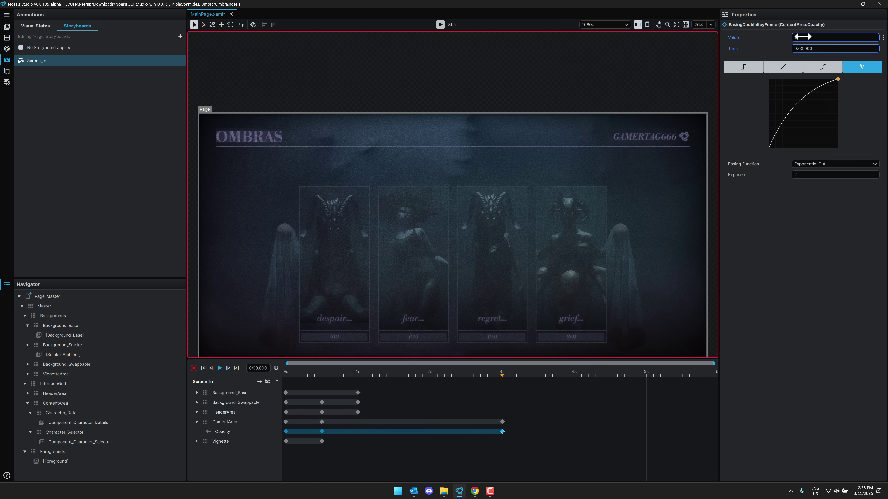
pyautogui.click(322, 432)
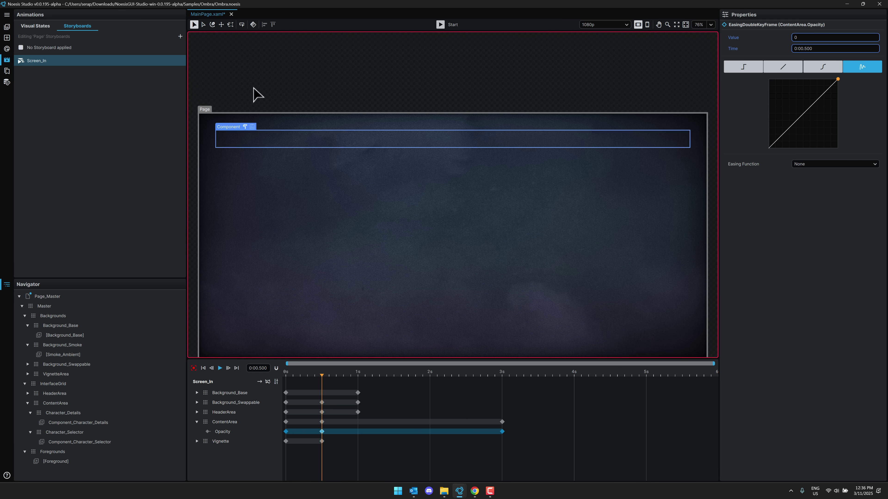
pyautogui.click(20, 51)
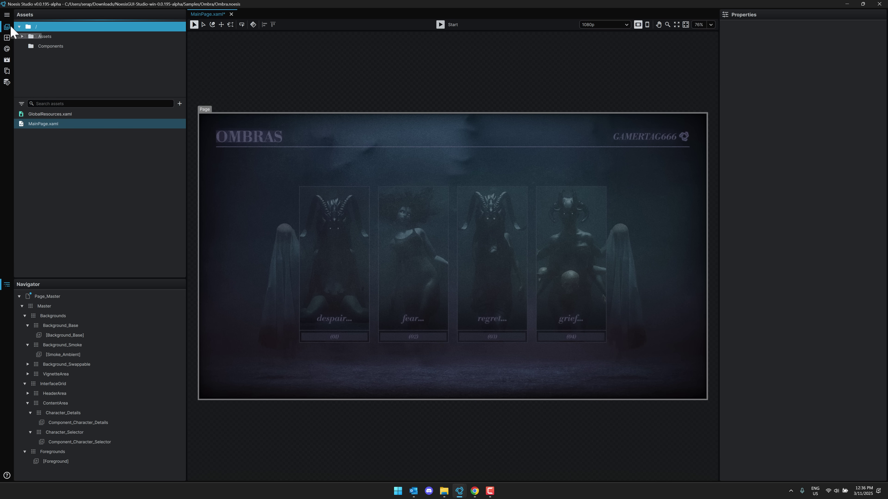
# Browse the addable element categories, picking the PasswordBox along the way.
pyautogui.click(7, 37)
pyautogui.scroll(-5, 77, 128)
pyautogui.scroll(5, 78, 126)
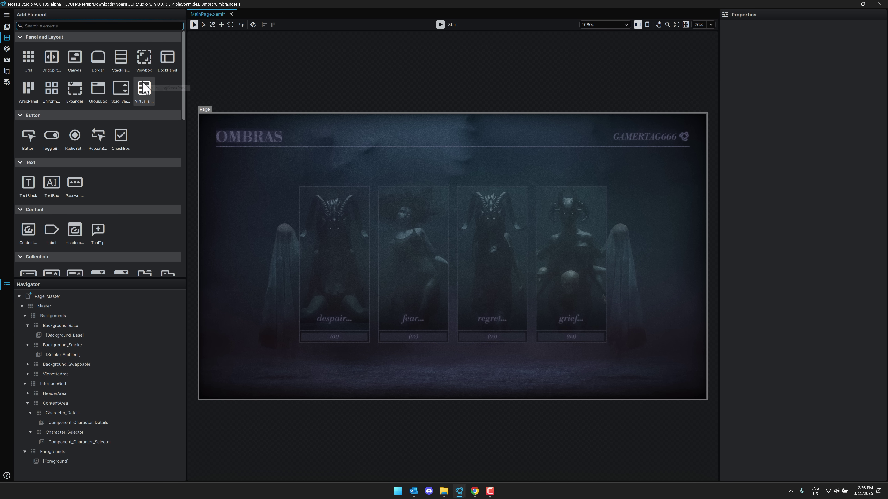
pyautogui.scroll(-2, 74, 119)
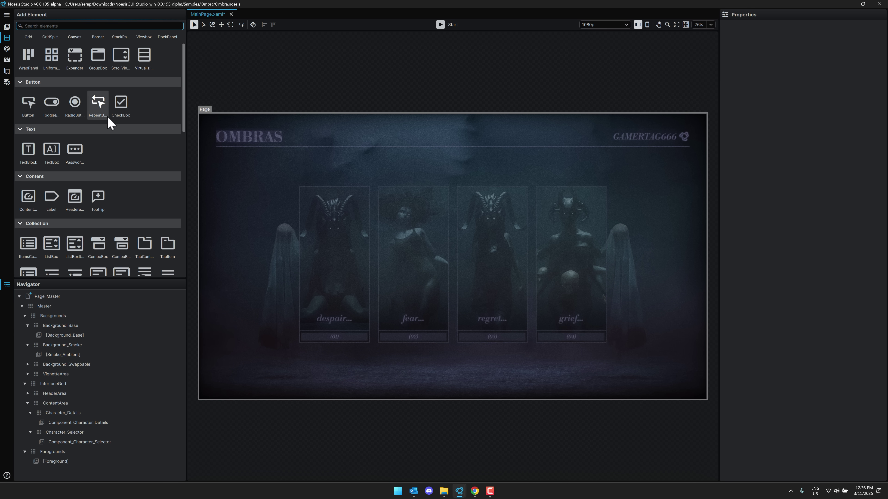
pyautogui.scroll(-2, 108, 122)
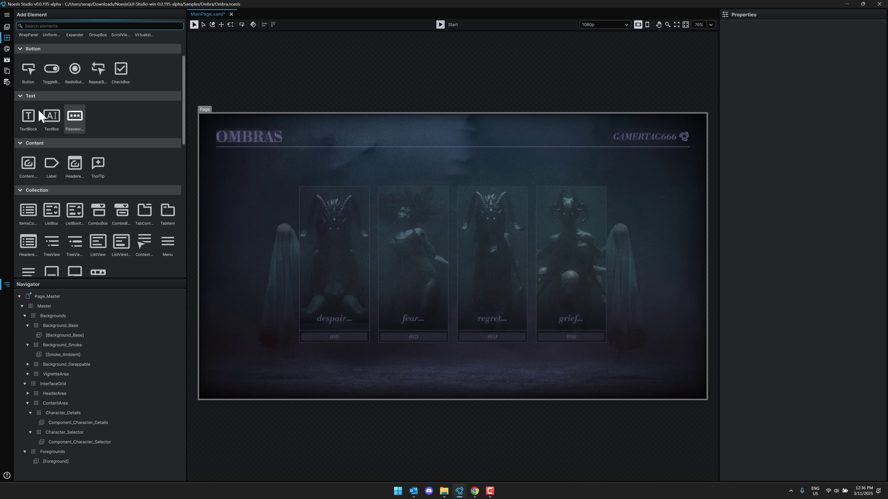
pyautogui.click(83, 117)
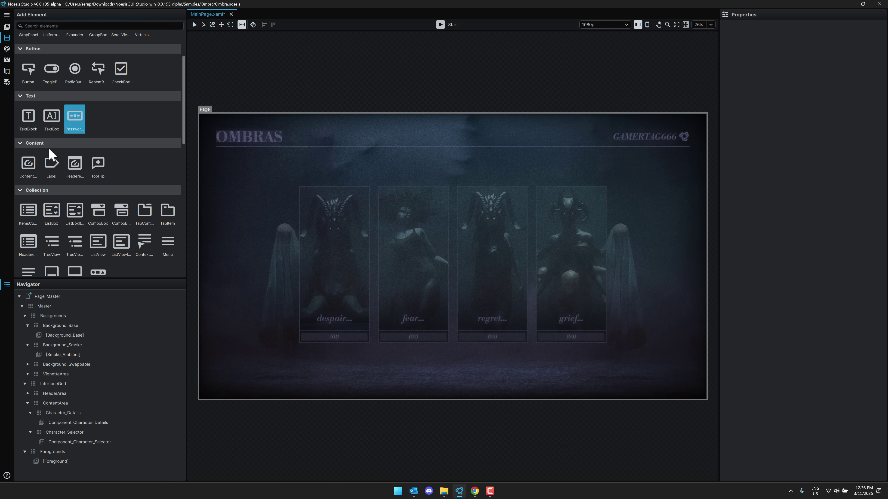
pyautogui.scroll(-1, 49, 155)
pyautogui.scroll(-4, 49, 147)
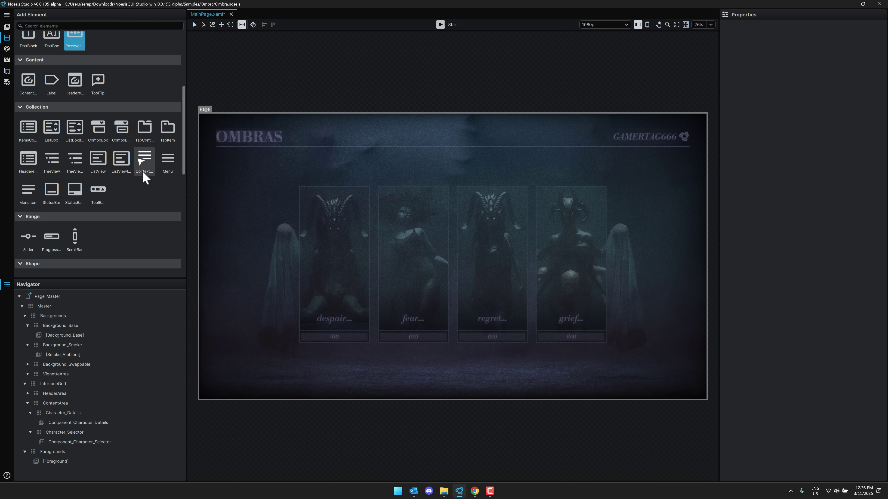
pyautogui.scroll(-6, 150, 172)
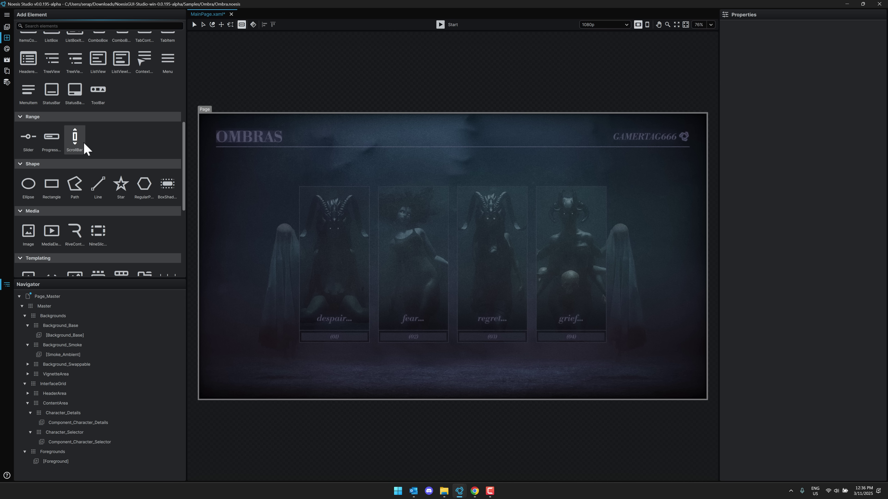
pyautogui.scroll(-3, 77, 140)
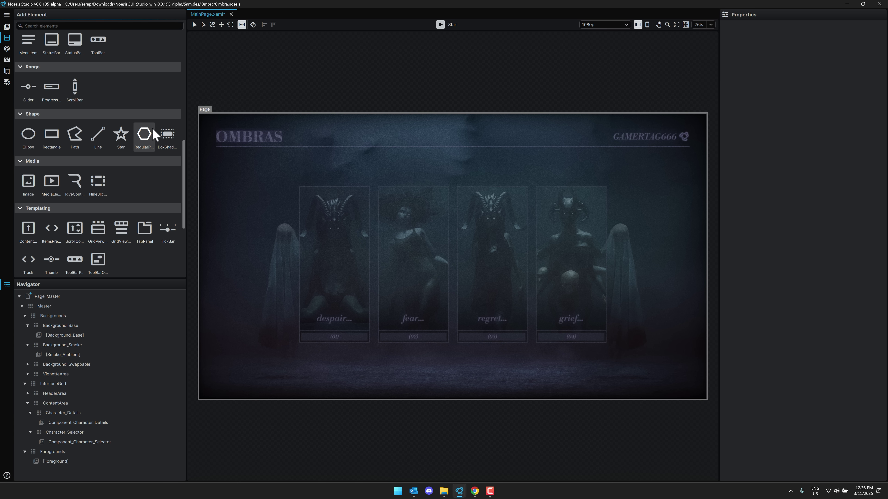
# Try dragging a RegularPolygon onto the page, then scroll back through the catalogue.
pyautogui.moveTo(154, 134); pyautogui.dragTo(198, 152)
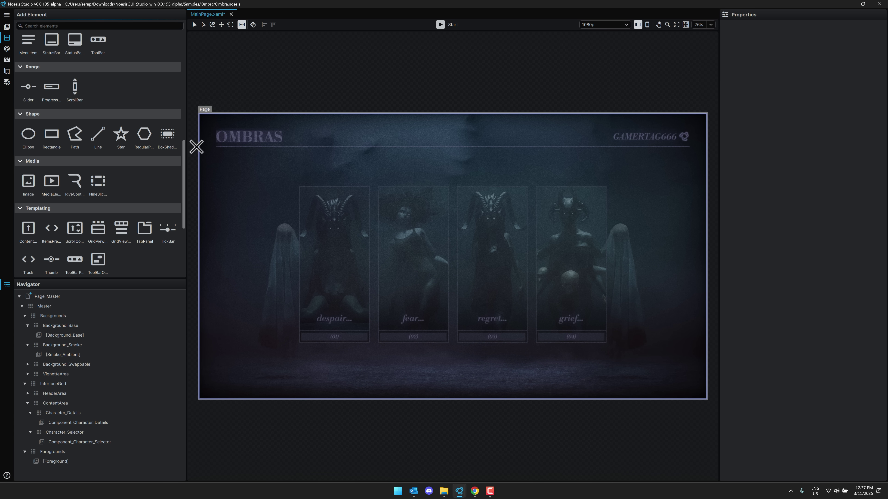
pyautogui.moveTo(196, 147); pyautogui.dragTo(198, 187)
pyautogui.scroll(-3, 115, 212)
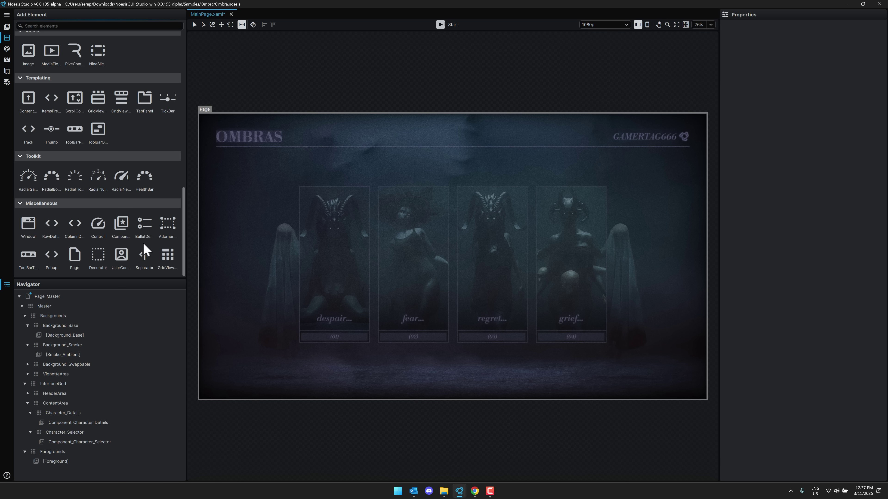
pyautogui.scroll(1, 125, 242)
pyautogui.scroll(10, 131, 240)
pyautogui.click(80, 183)
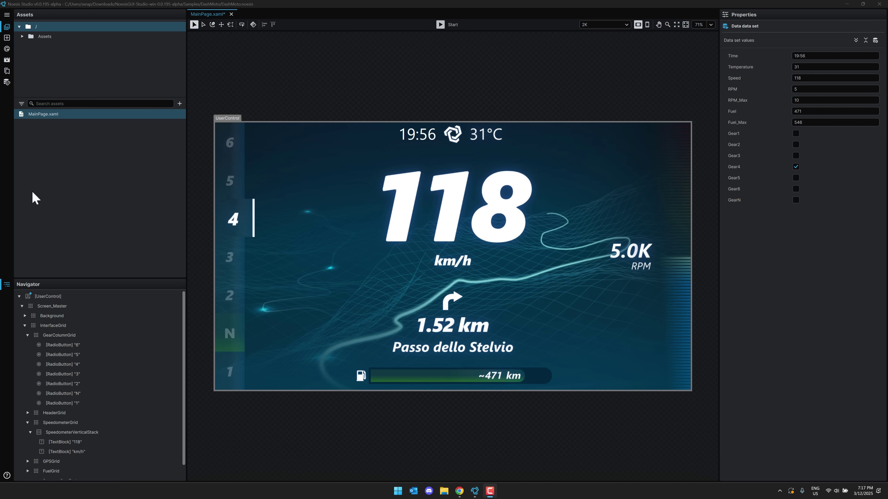
# Inspect the ViewModel's property types, start the preview, and show the Data set values.
pyautogui.click(7, 82)
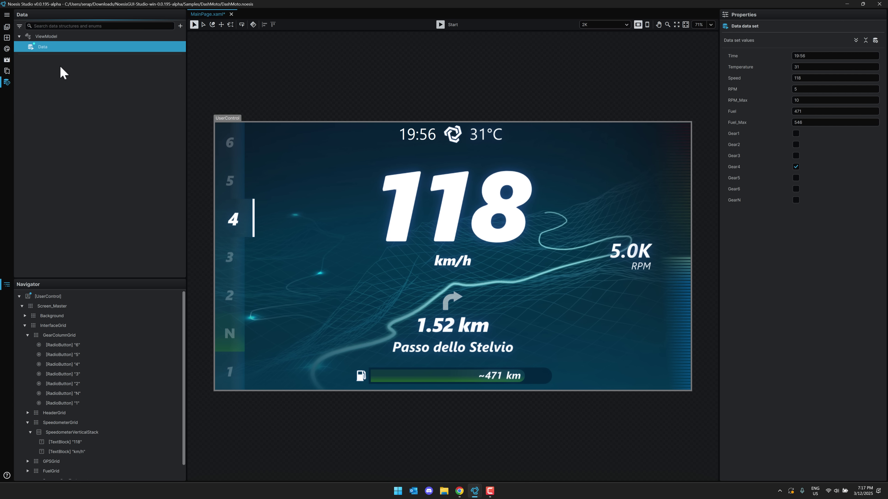
pyautogui.click(49, 37)
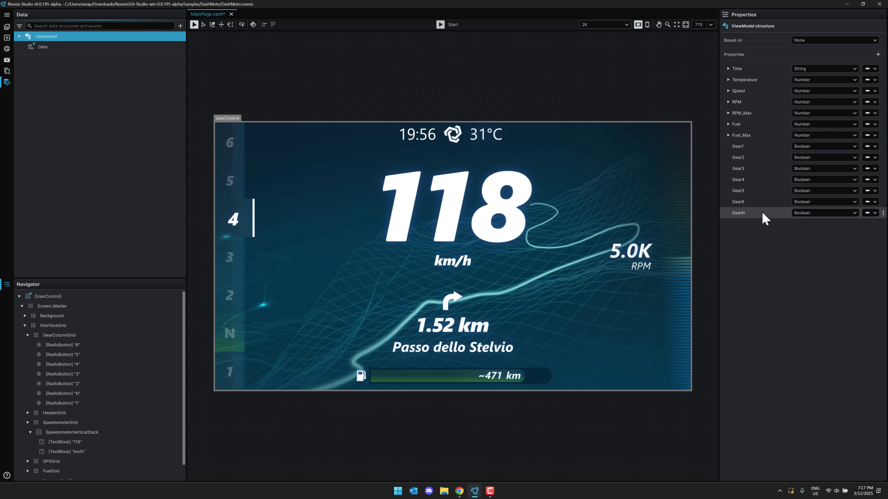
pyautogui.click(440, 24)
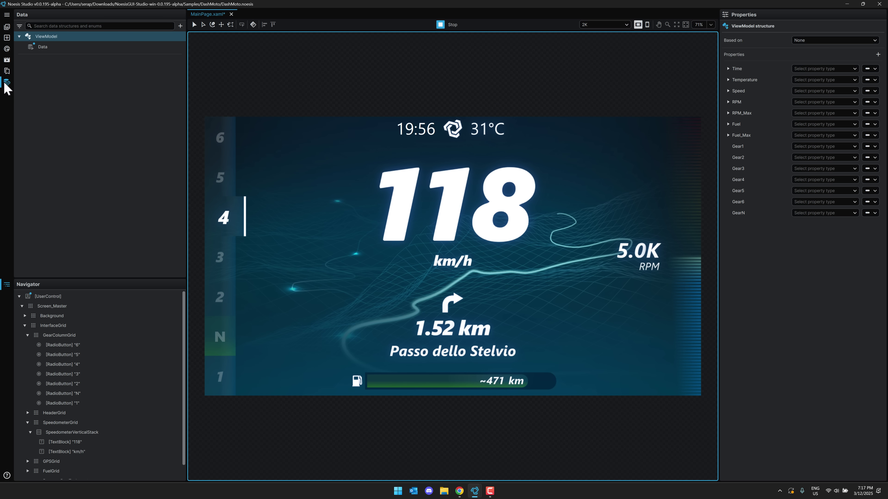
pyautogui.click(42, 36)
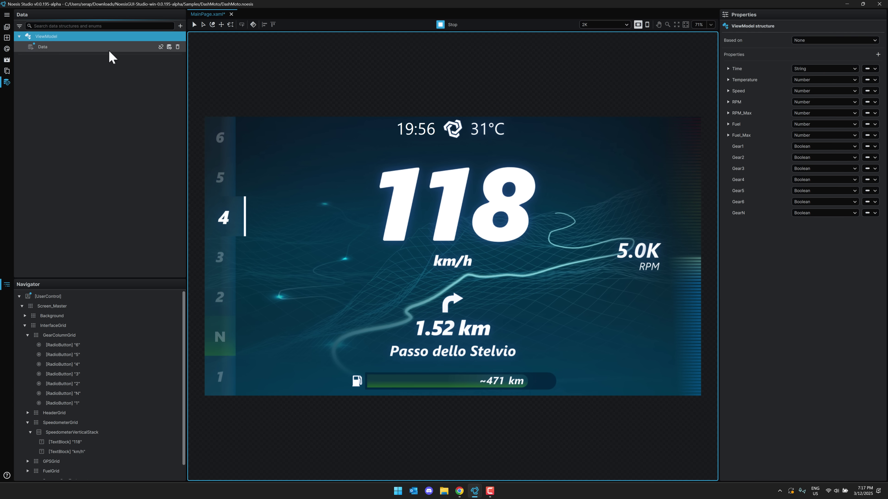
pyautogui.click(61, 49)
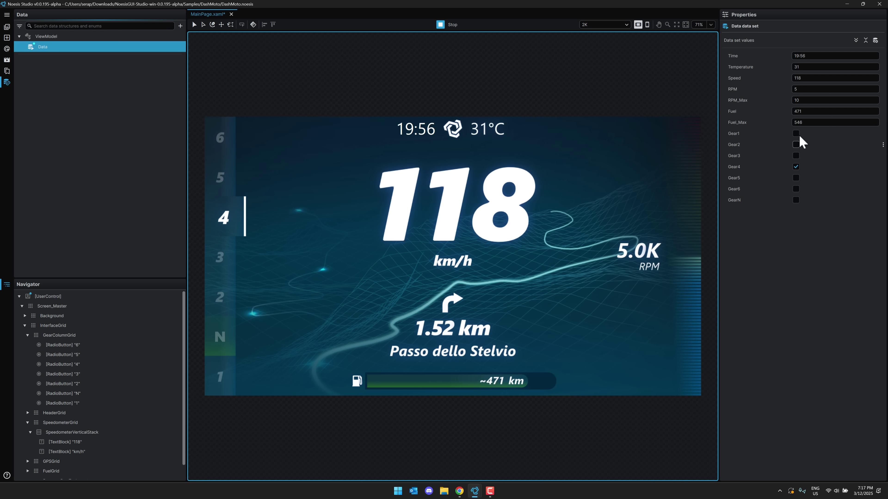
# Vary Speed, lower Fuel to 461, and change the gear to 5 before settling on gear 2.
pyautogui.moveTo(798, 79)
pyautogui.mouseDown()
pyautogui.moveTo(828, 80)
pyautogui.moveTo(796, 79)
pyautogui.mouseUp()
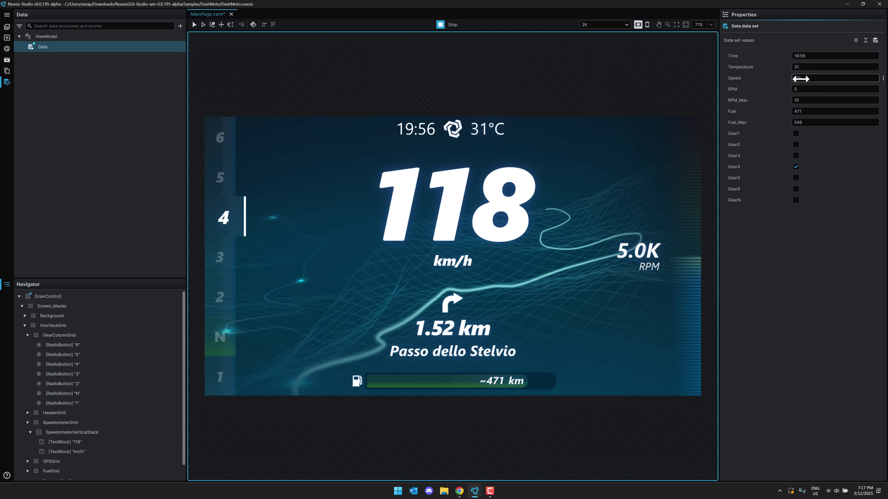
pyautogui.moveTo(798, 112); pyautogui.dragTo(794, 133)
pyautogui.click(220, 177)
pyautogui.click(221, 218)
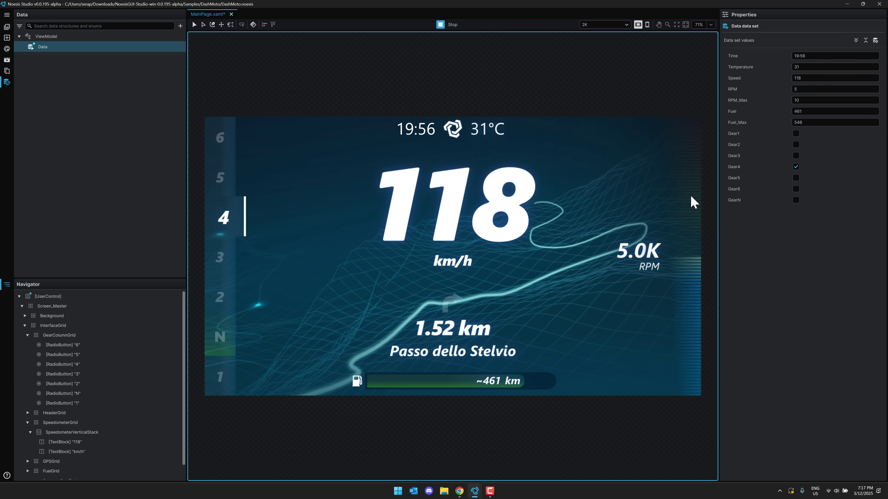
pyautogui.click(795, 178)
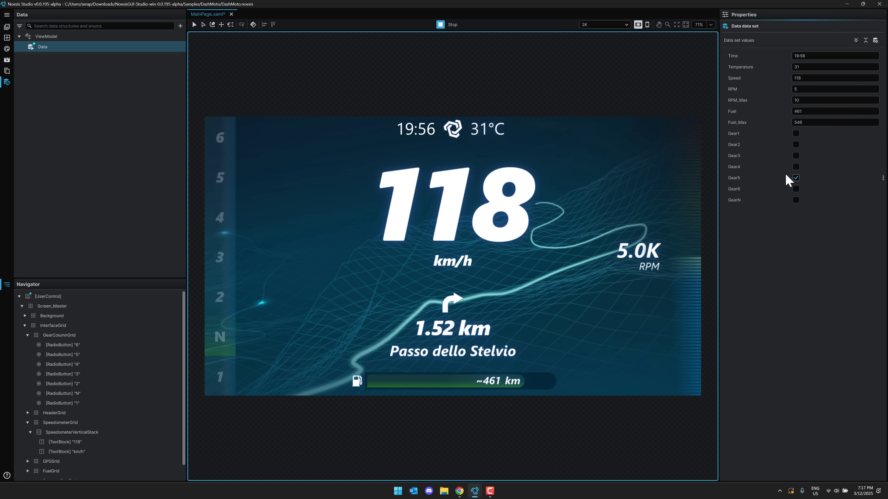
pyautogui.click(796, 144)
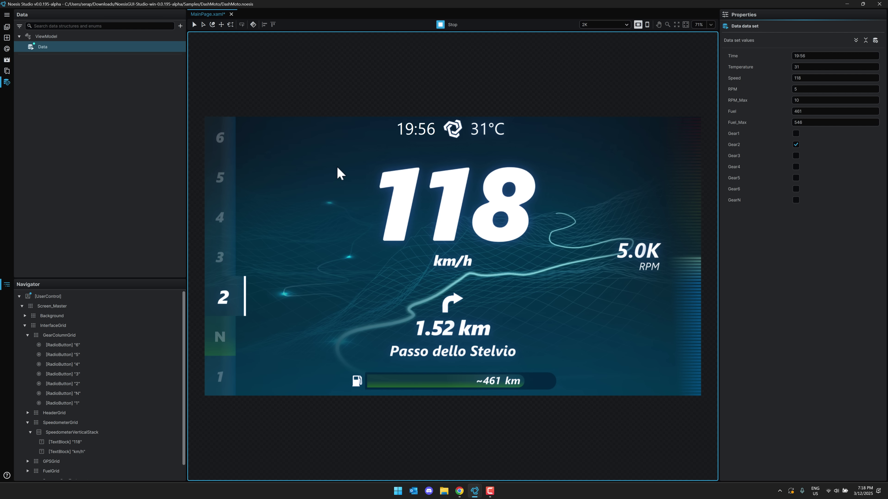
# Edit the Temperature value, typing 37 then raising it to 40.
pyautogui.click(796, 56)
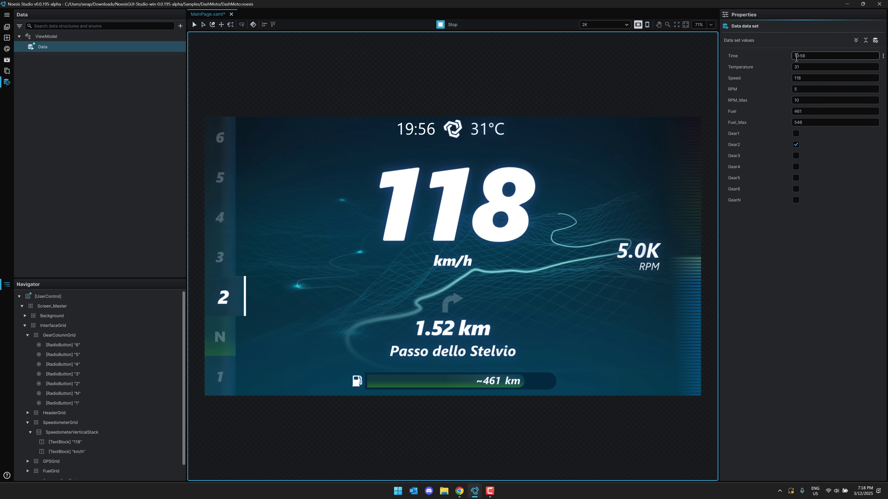
pyautogui.click(801, 69)
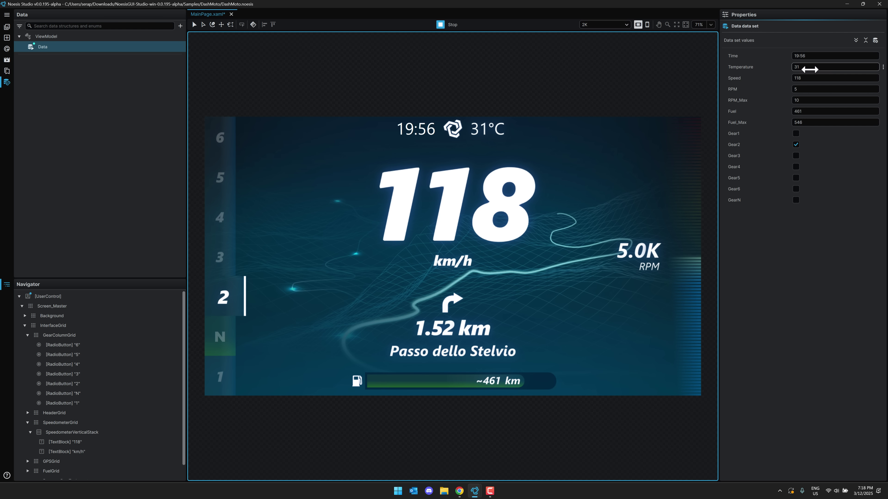
pyautogui.write('37')
pyautogui.moveTo(800, 69); pyautogui.dragTo(807, 69)
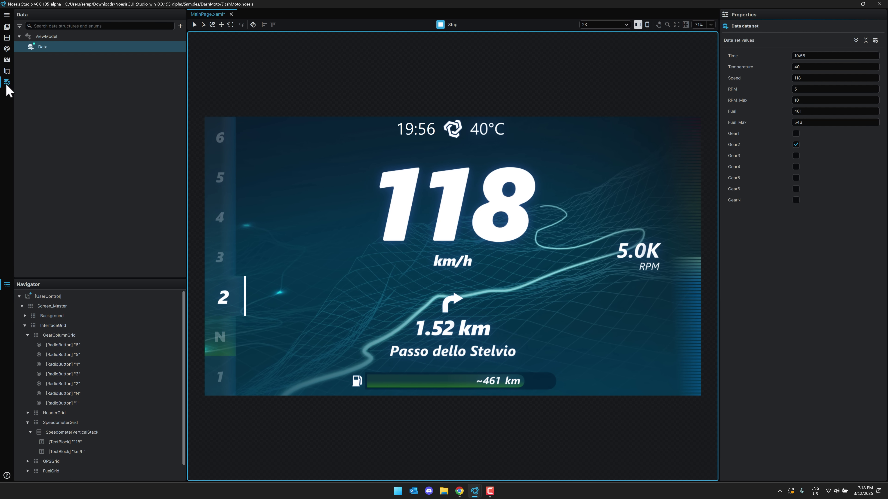
# Load the Paradigm sample and open its play and media submenus in live preview.
pyautogui.click(440, 24)
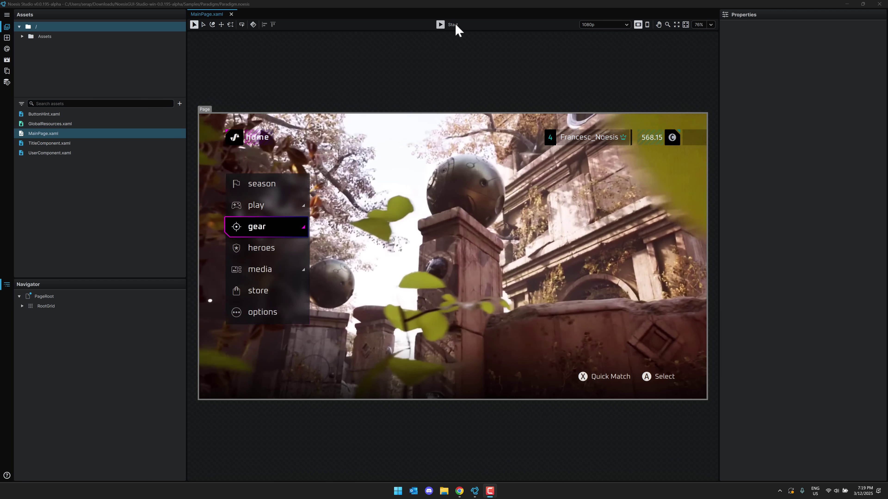
pyautogui.click(440, 25)
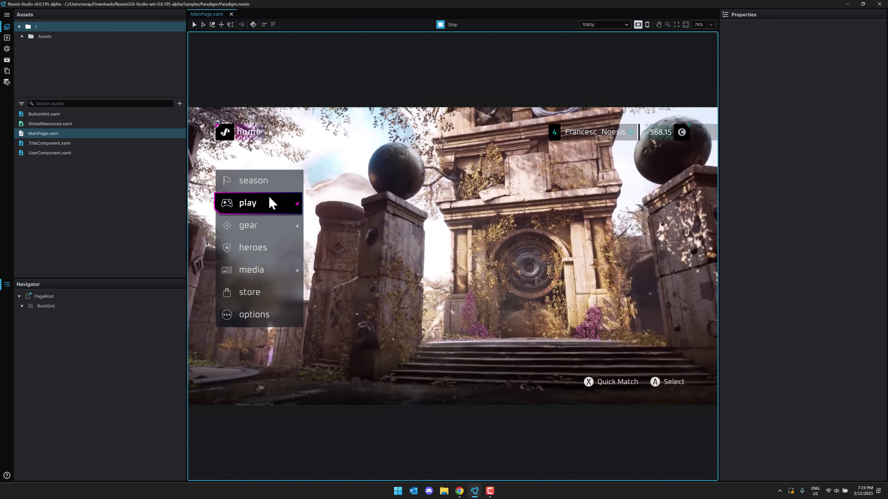
pyautogui.click(272, 202)
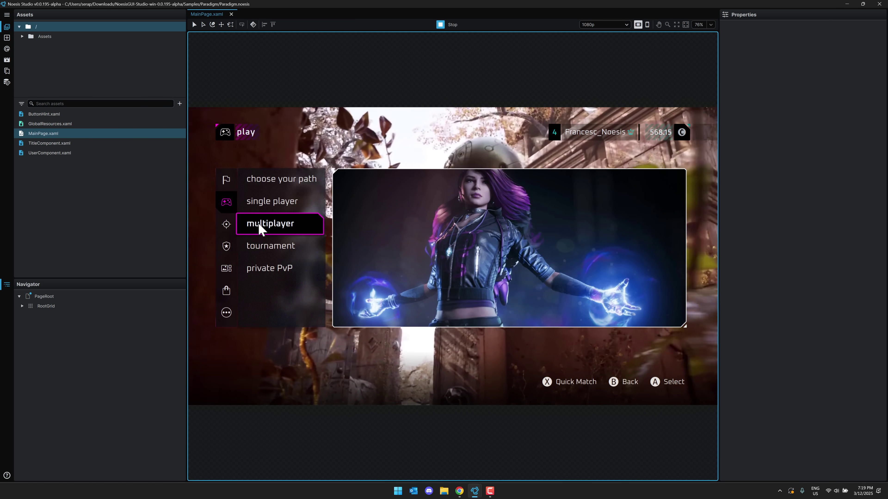
pyautogui.moveTo(232, 234)
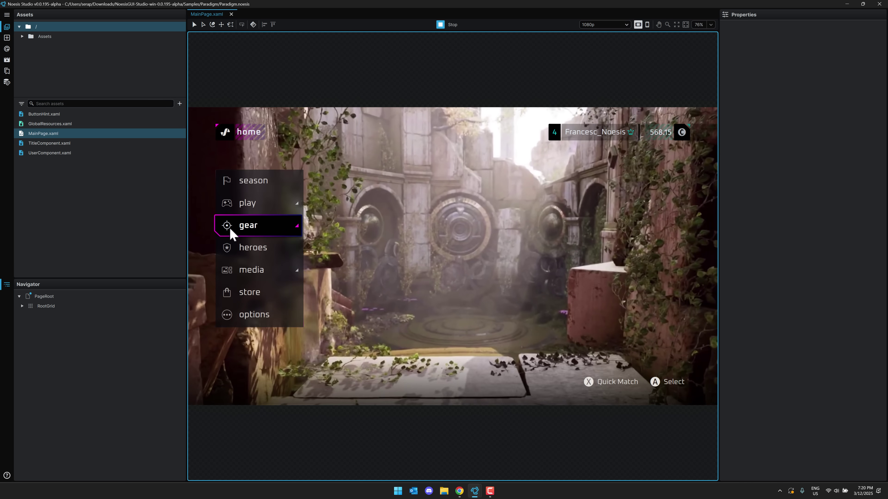
pyautogui.click(246, 271)
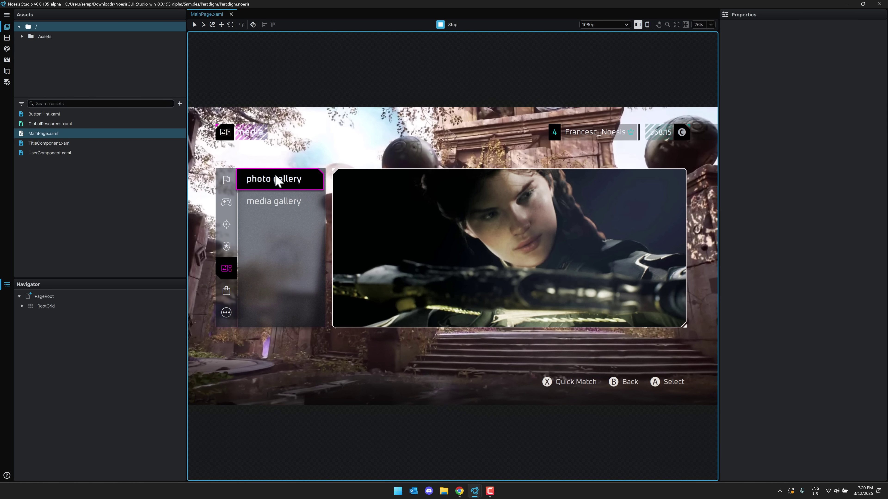
# Return to the home and play menus, stop the preview, and show the page's triggers.
pyautogui.press('Escape')
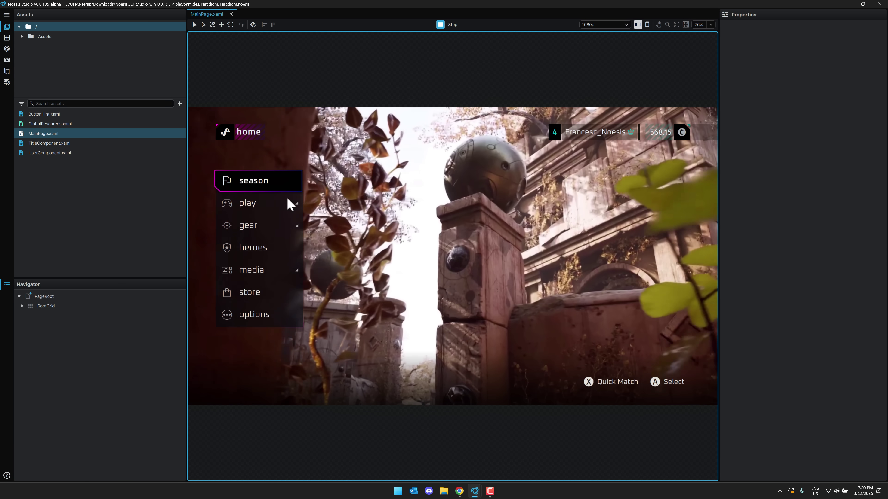
pyautogui.click(286, 202)
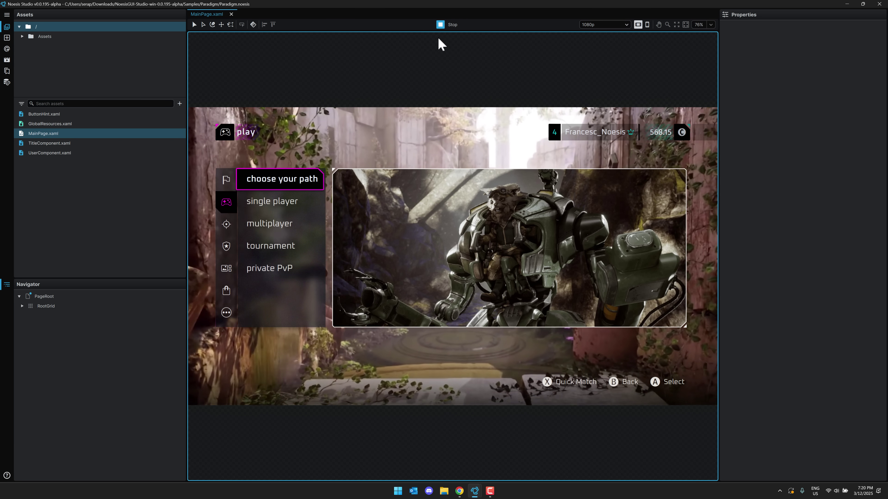
pyautogui.click(440, 27)
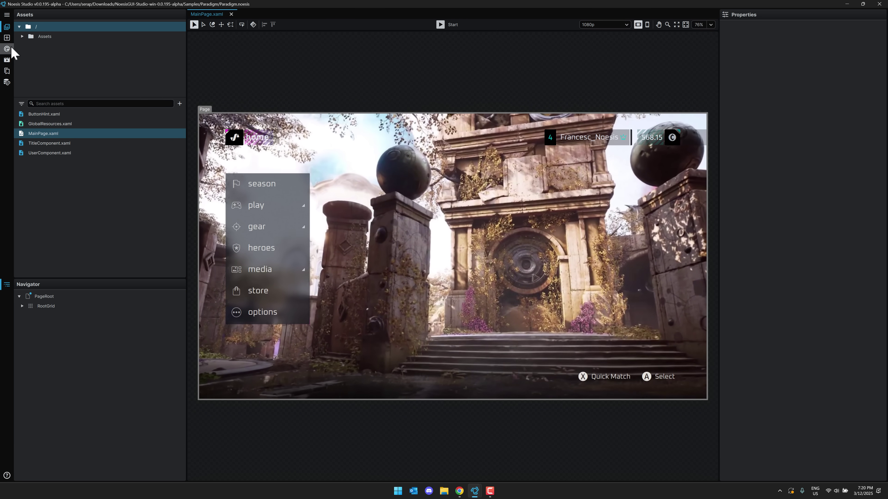
pyautogui.click(8, 49)
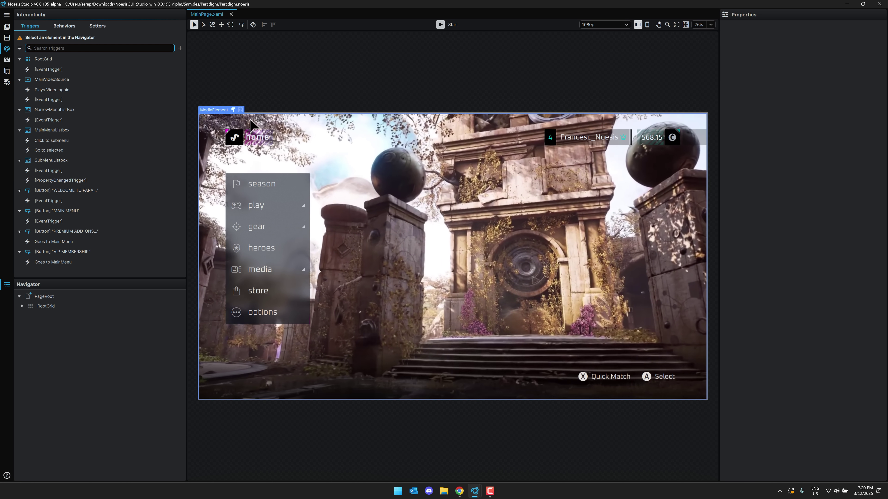
# Inspect the 'Plays Video again' trigger and the welcome button's EventTrigger in Properties.
pyautogui.click(54, 90)
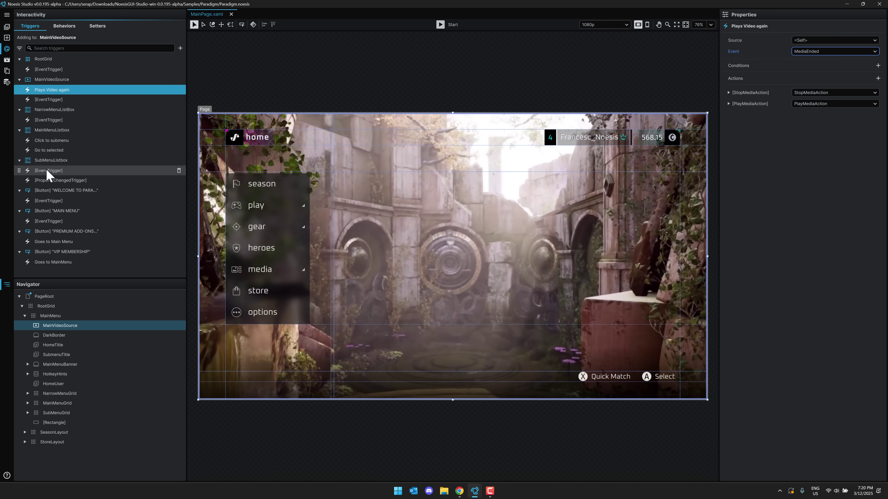
pyautogui.click(54, 200)
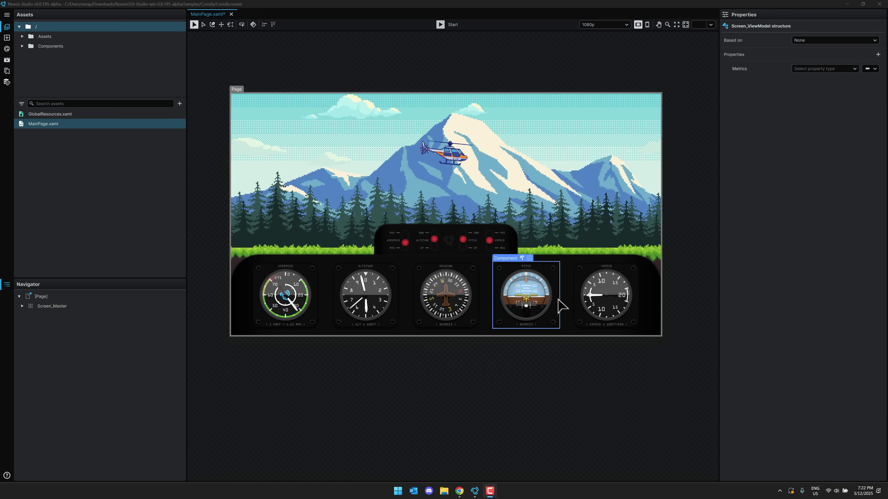
# Select the Pitch, Heading, Altitude and Airspeed gauge components in turn.
pyautogui.click(556, 296)
pyautogui.click(430, 296)
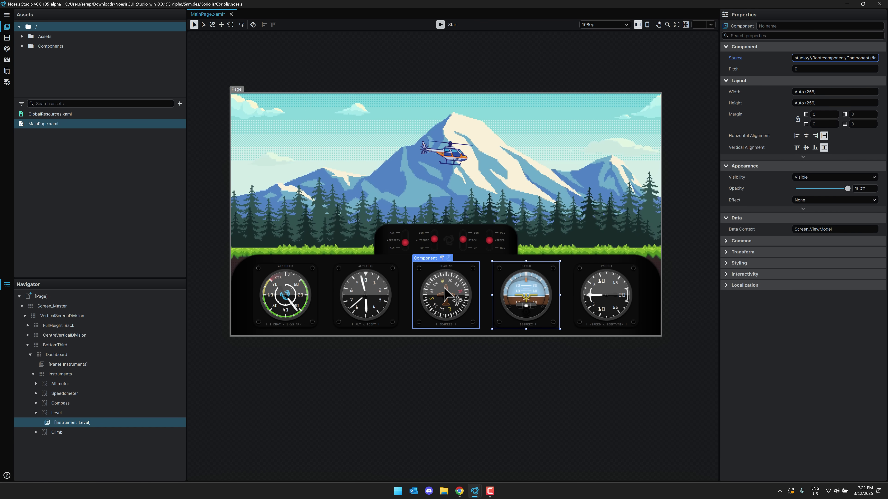
pyautogui.click(365, 295)
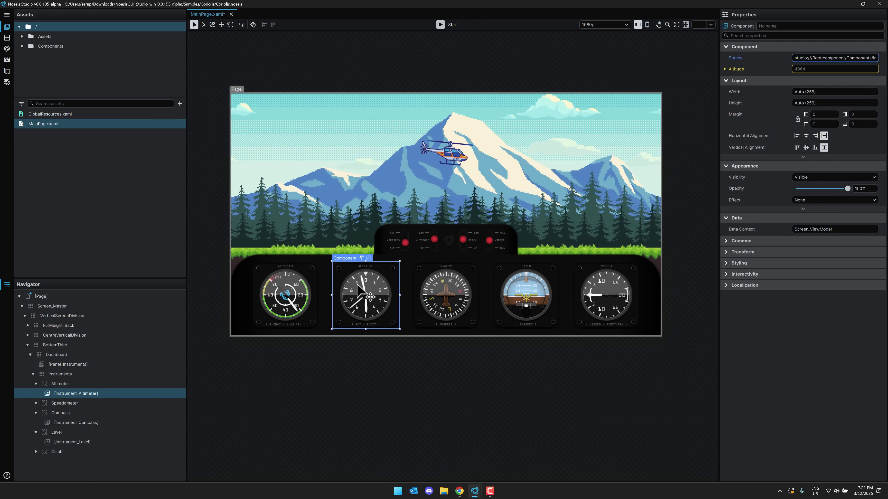
pyautogui.click(285, 295)
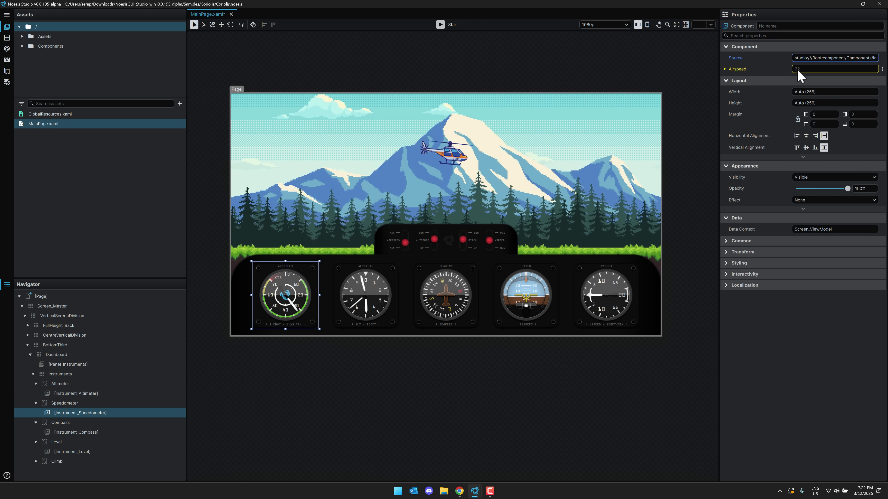
# Open the Airspeed gauge as Instrument_Speedometer.xaml, centre it enlarged, and expand Speedometer_Master.
pyautogui.doubleClick(284, 276)
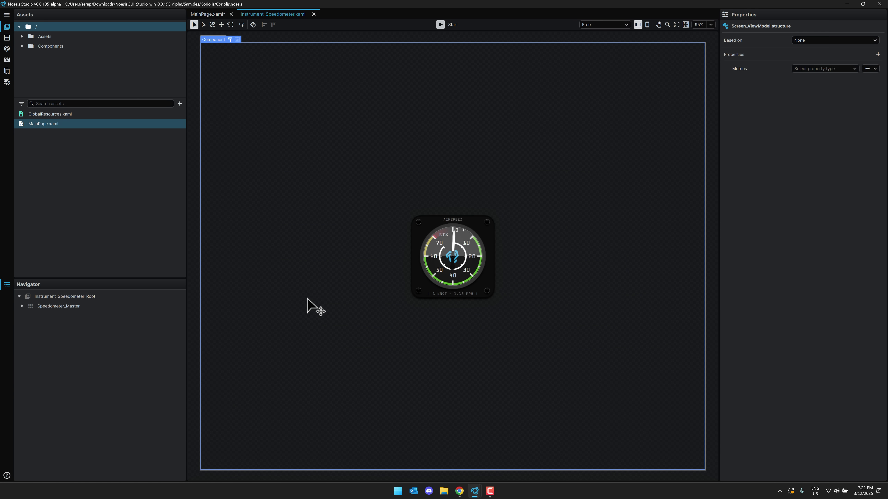
pyautogui.scroll(8, 490, 245)
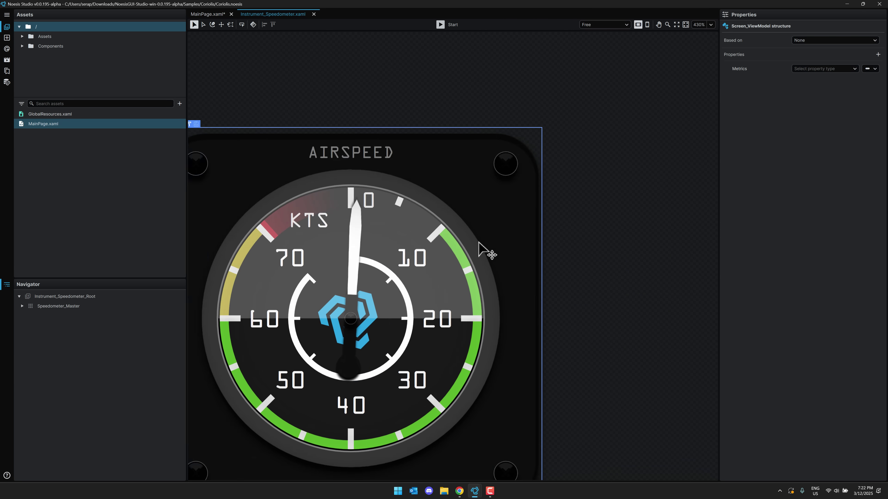
pyautogui.moveTo(482, 251); pyautogui.dragTo(604, 194)
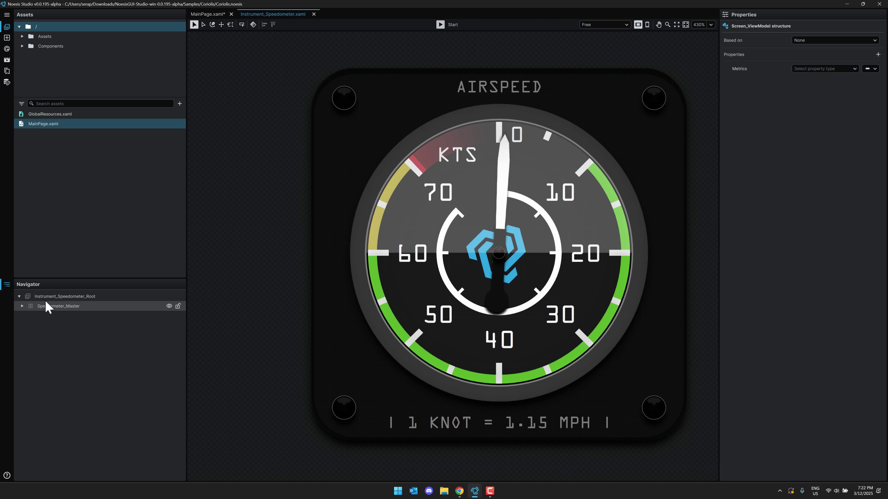
pyautogui.click(22, 306)
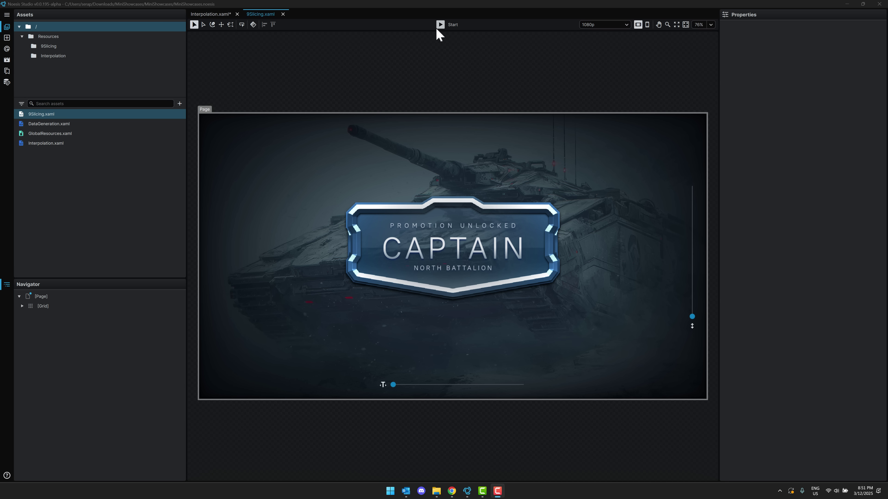
# Preview the CAPTAIN badge and stretch it wider and much taller using the sliders.
pyautogui.click(440, 25)
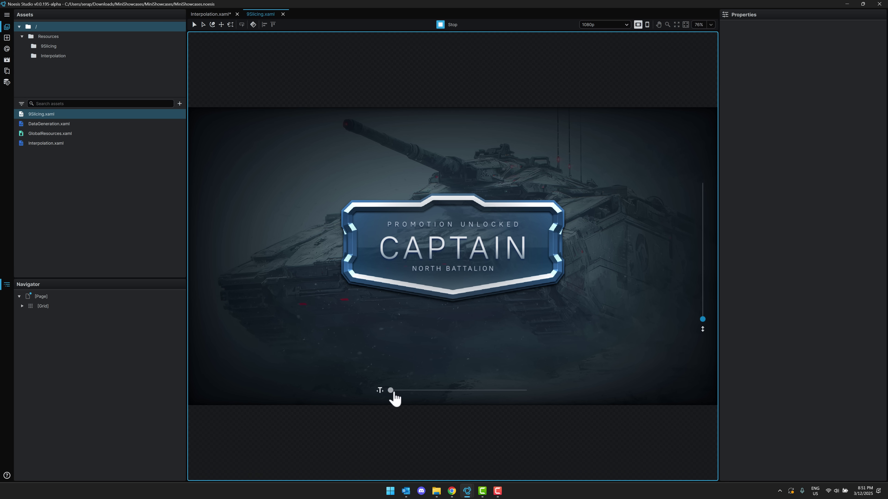
pyautogui.moveTo(393, 393); pyautogui.dragTo(484, 395)
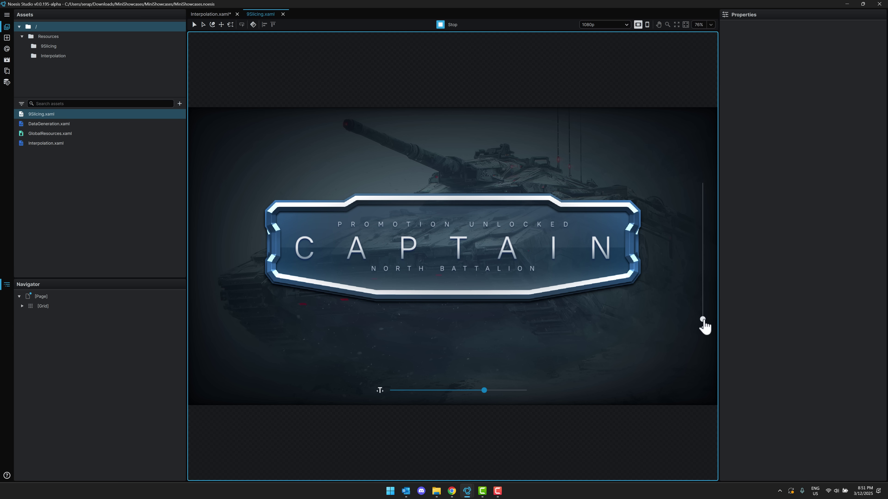
pyautogui.moveTo(703, 320); pyautogui.dragTo(710, 260)
pyautogui.moveTo(706, 272); pyautogui.dragTo(707, 262)
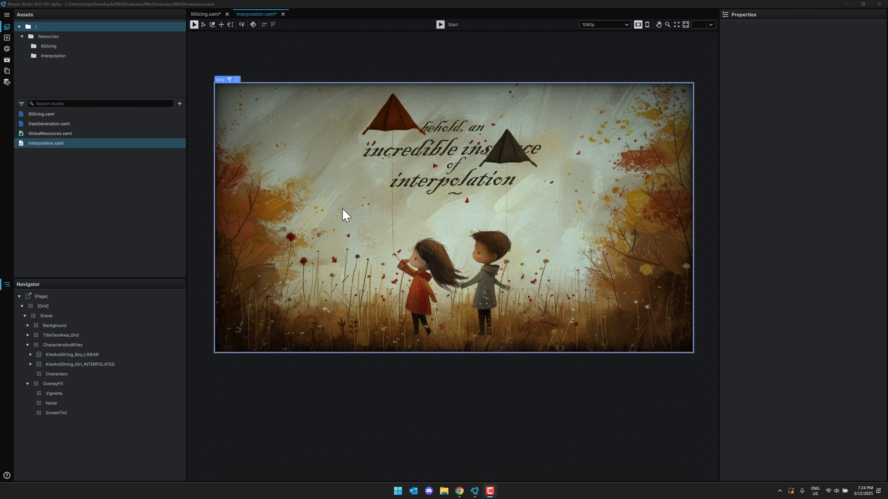
# Run Interpolation.xaml's flying kites scene in live preview.
pyautogui.click(440, 24)
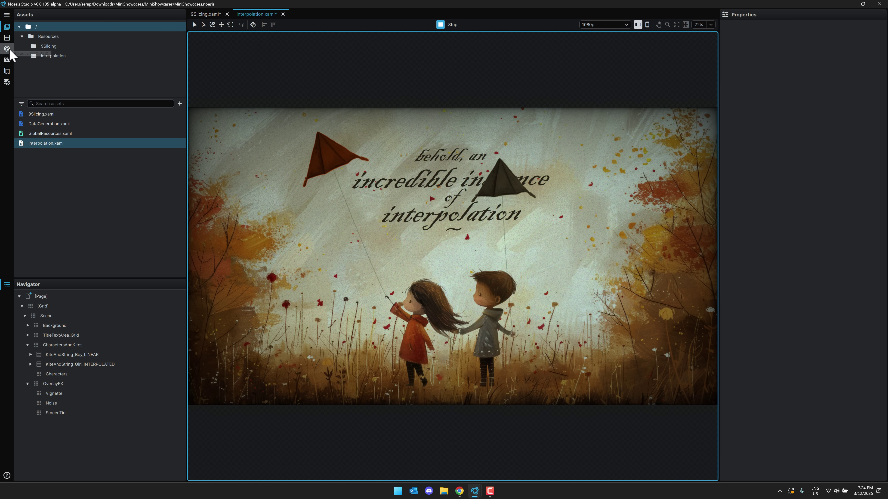
# Open the Animation_FlyingKites storyboard and reveal both kites' RenderTransform rotation Angle tracks.
pyautogui.click(7, 60)
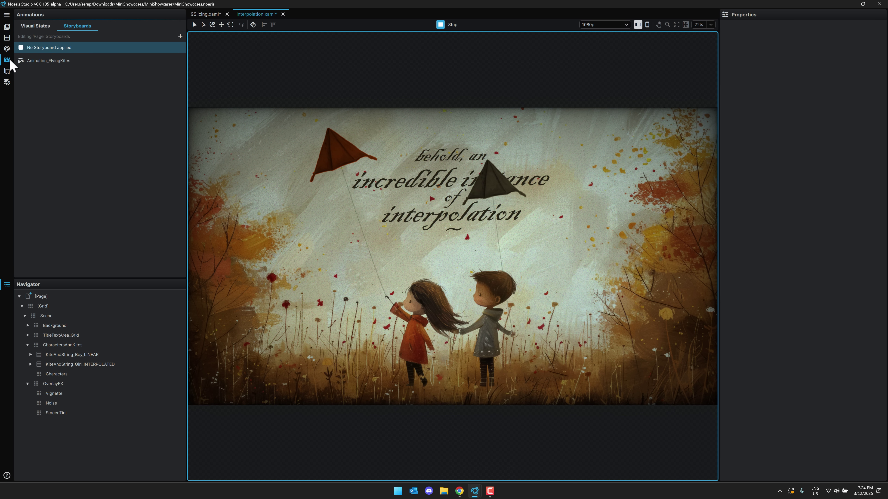
pyautogui.click(46, 62)
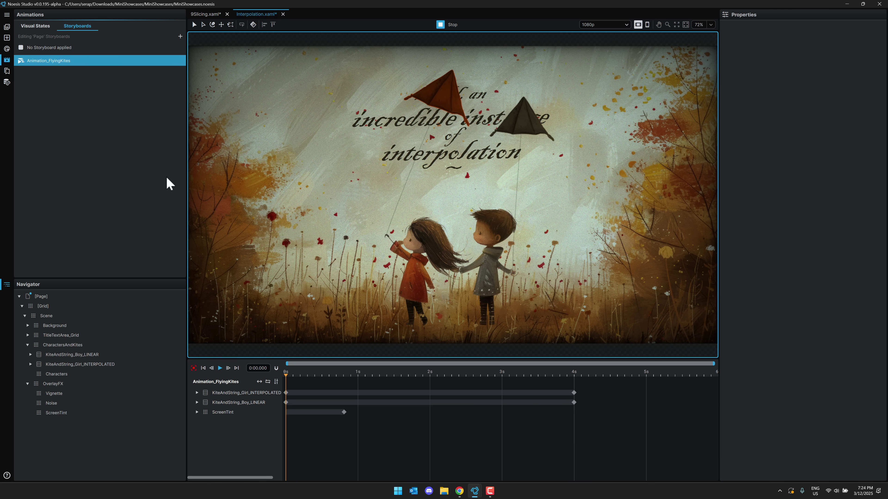
pyautogui.click(197, 403)
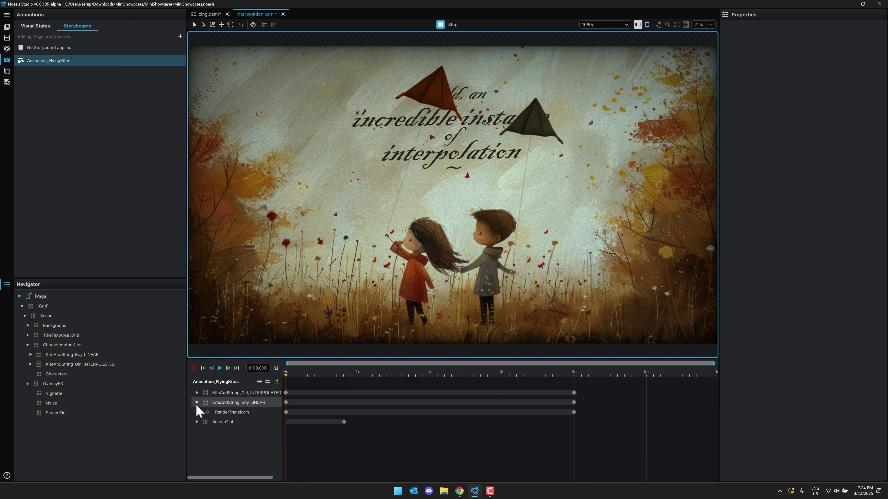
pyautogui.click(200, 412)
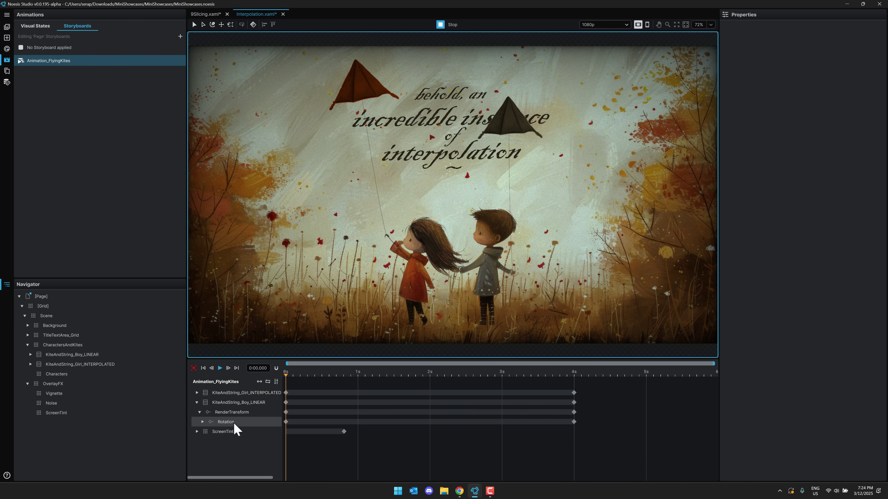
pyautogui.click(203, 423)
pyautogui.click(196, 393)
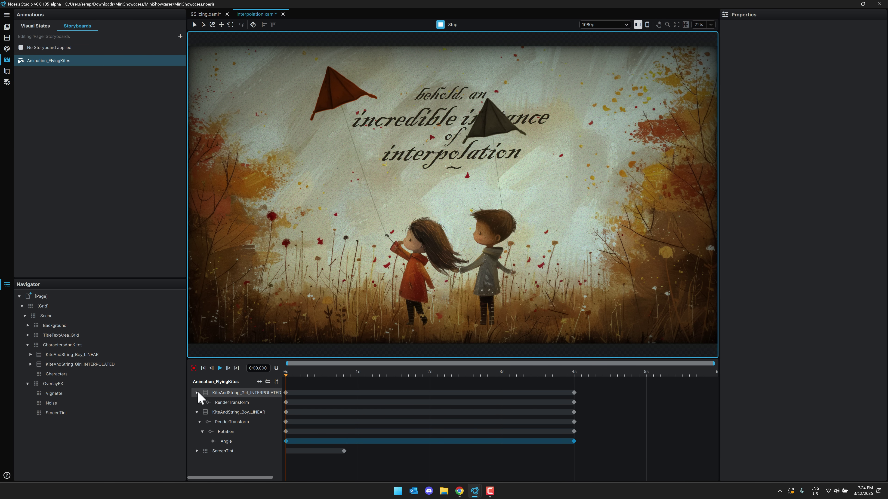
pyautogui.click(200, 402)
pyautogui.click(202, 412)
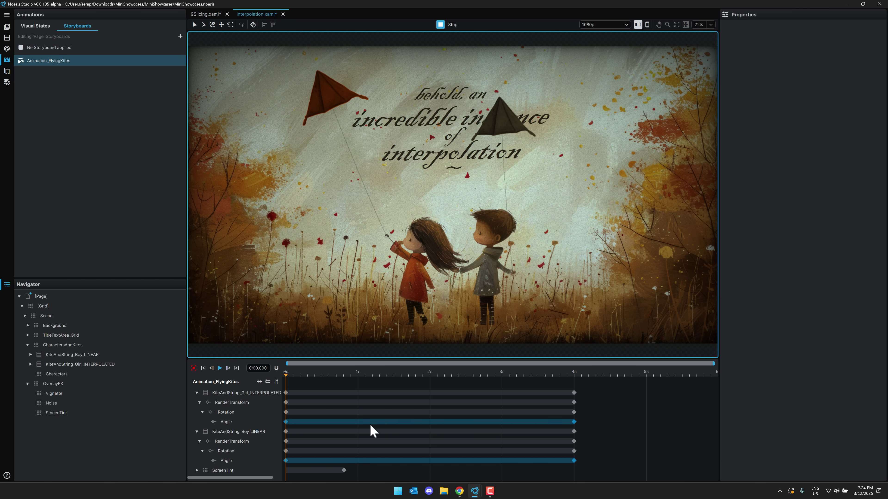
# Stop the live preview and select the ScreenTint overlay.
pyautogui.click(440, 25)
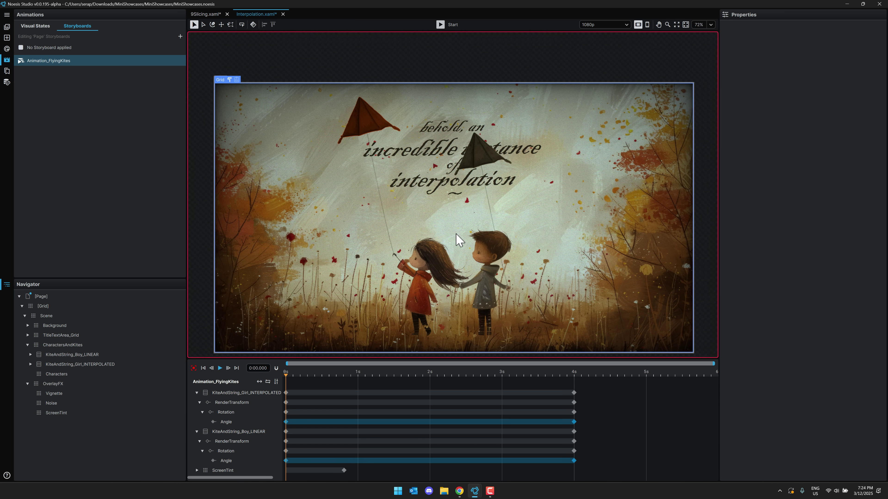
pyautogui.scroll(5, 420, 299)
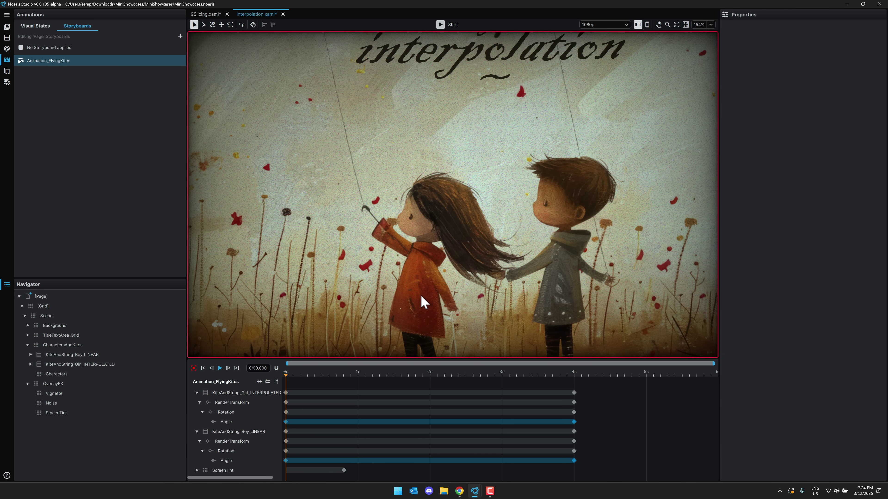
pyautogui.click(440, 267)
pyautogui.scroll(-2, 440, 267)
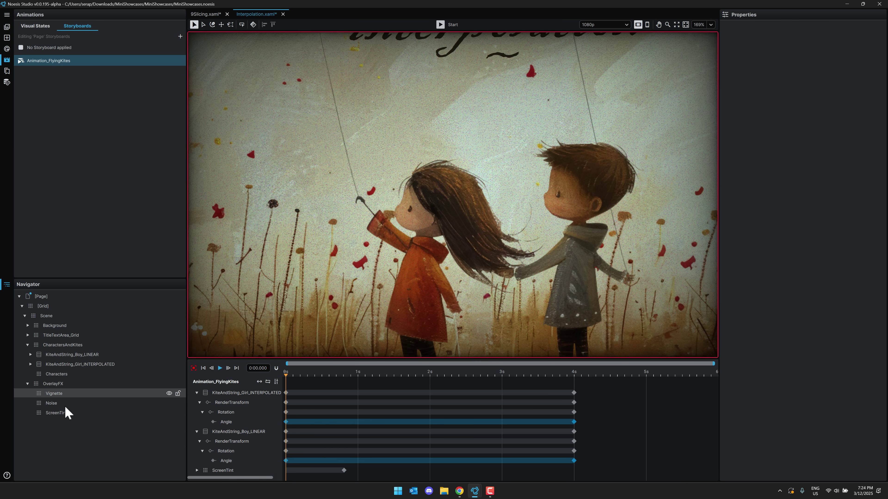
pyautogui.click(57, 375)
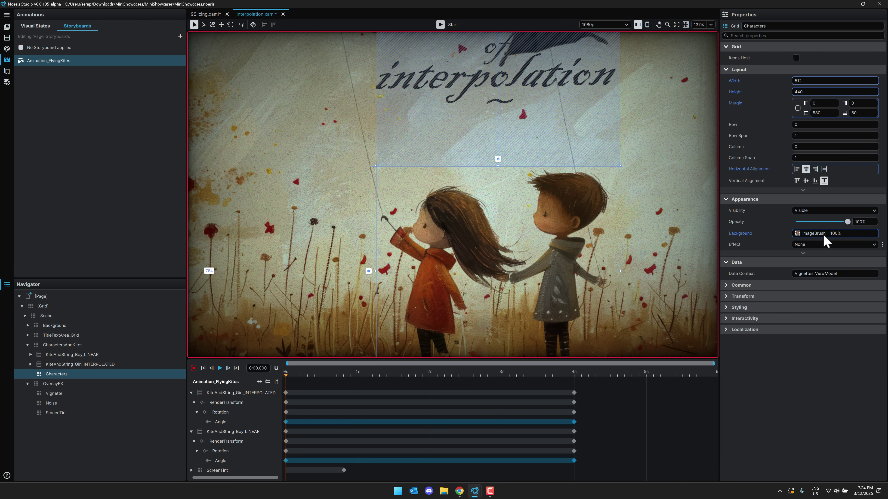
pyautogui.click(832, 245)
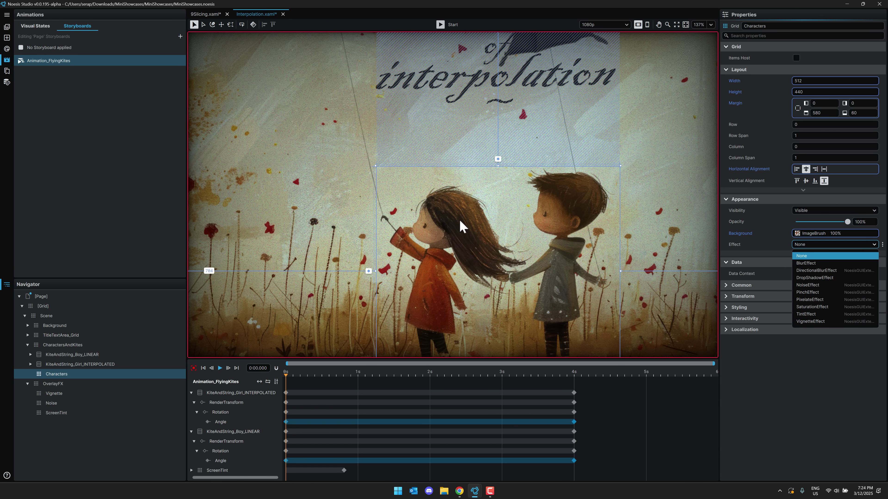
pyautogui.click(316, 206)
pyautogui.scroll(-5, 316, 207)
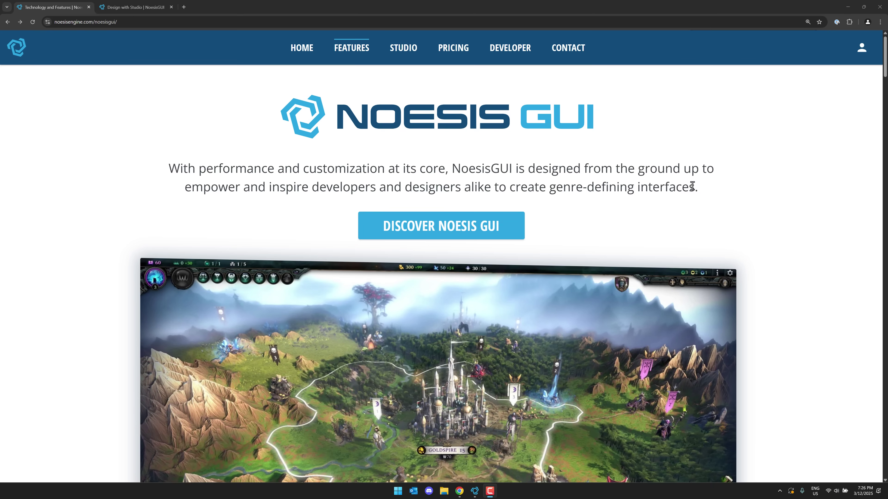
# Go to the Downloads page and briefly highlight the Managed and Native SDK descriptions.
pyautogui.scroll(-3, 692, 186)
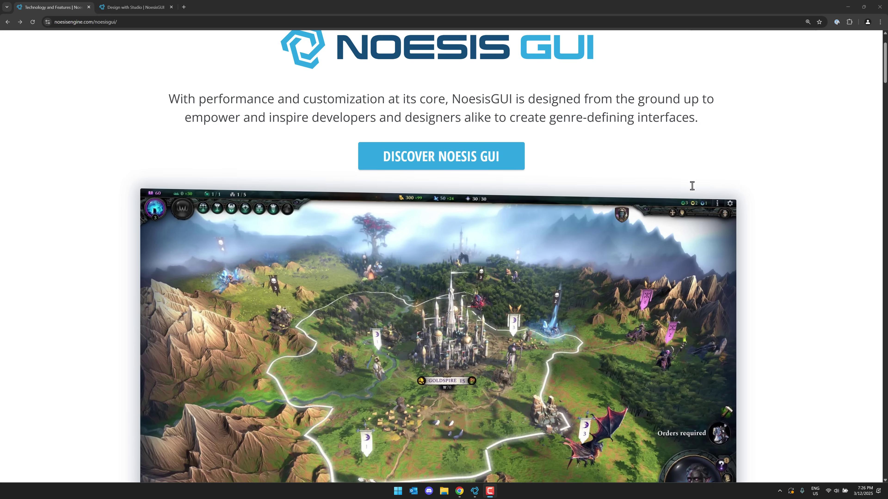
pyautogui.click(503, 127)
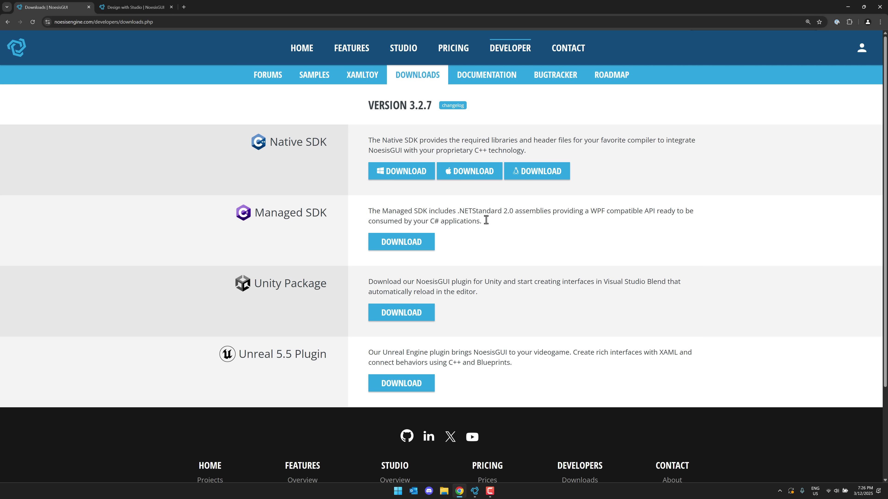
pyautogui.moveTo(493, 227); pyautogui.dragTo(559, 212)
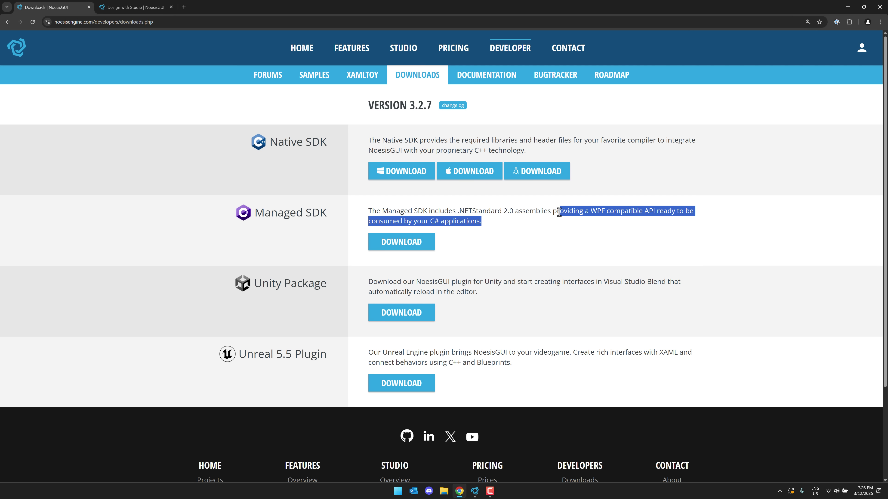
pyautogui.click(559, 212)
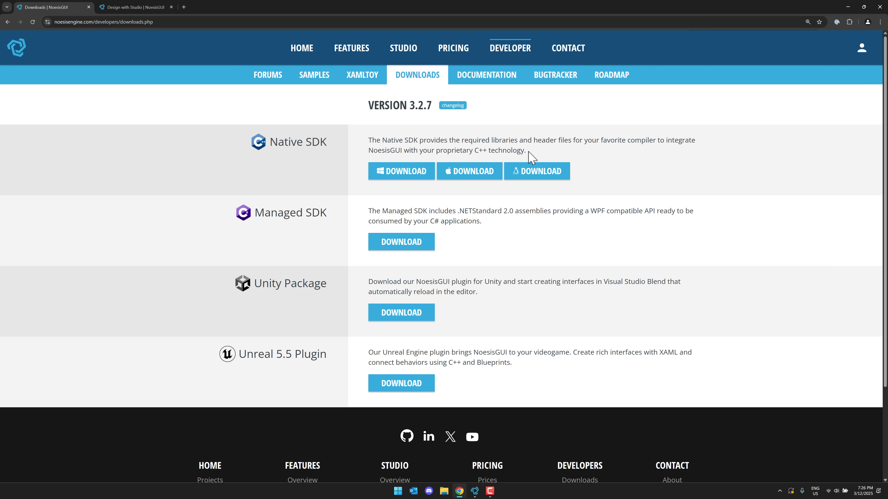
pyautogui.moveTo(528, 152); pyautogui.dragTo(367, 136)
pyautogui.click(367, 134)
# Go back to the features page and read down past Efficient Workflow to Seamless Data Binding.
pyautogui.hotkey('alt', 'Left')
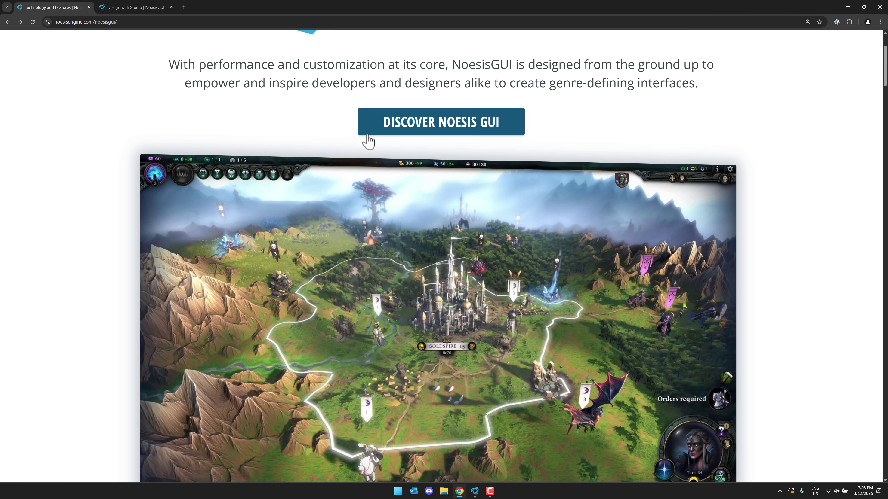
pyautogui.scroll(-3, 560, 247)
pyautogui.scroll(-10, 560, 247)
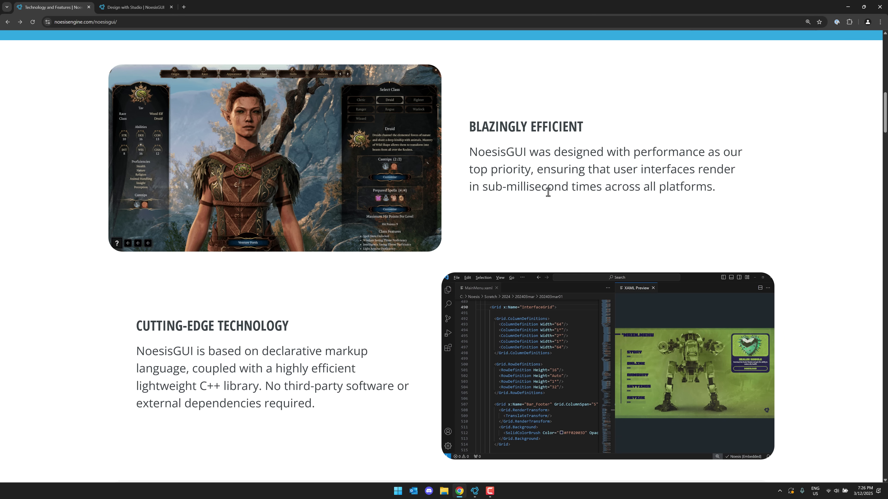
pyautogui.scroll(-14, 547, 191)
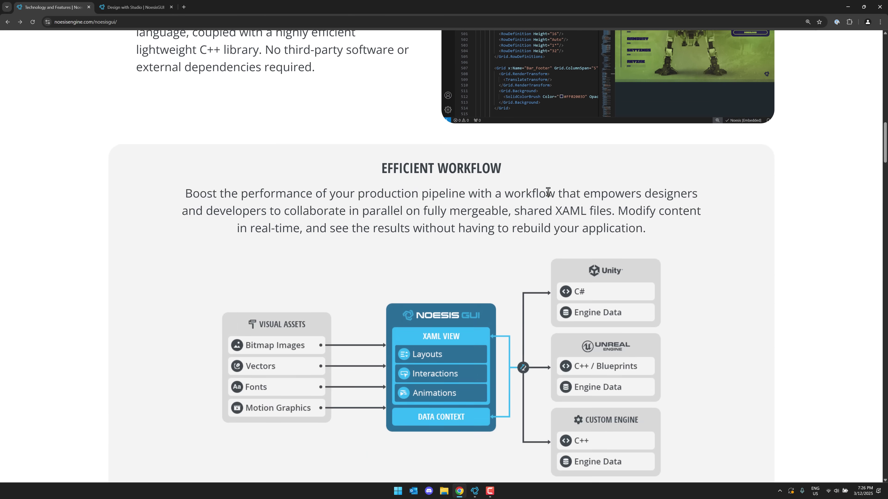
pyautogui.scroll(2, 552, 197)
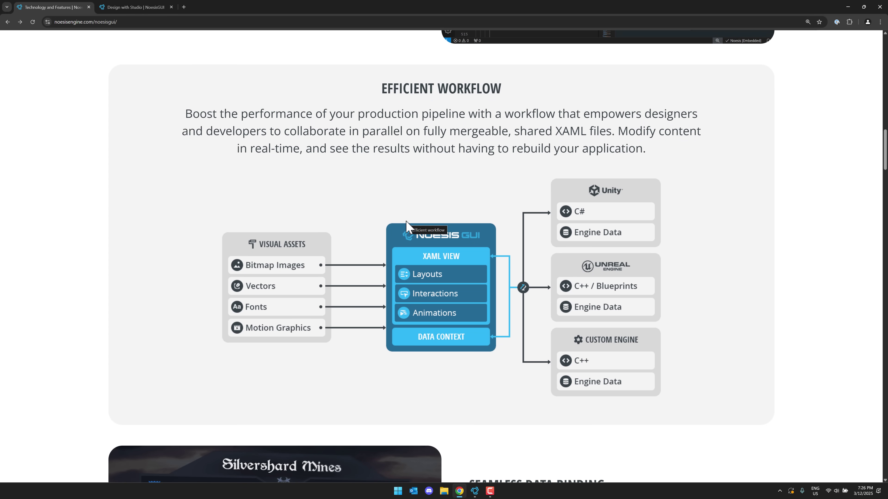
pyautogui.scroll(-1, 409, 262)
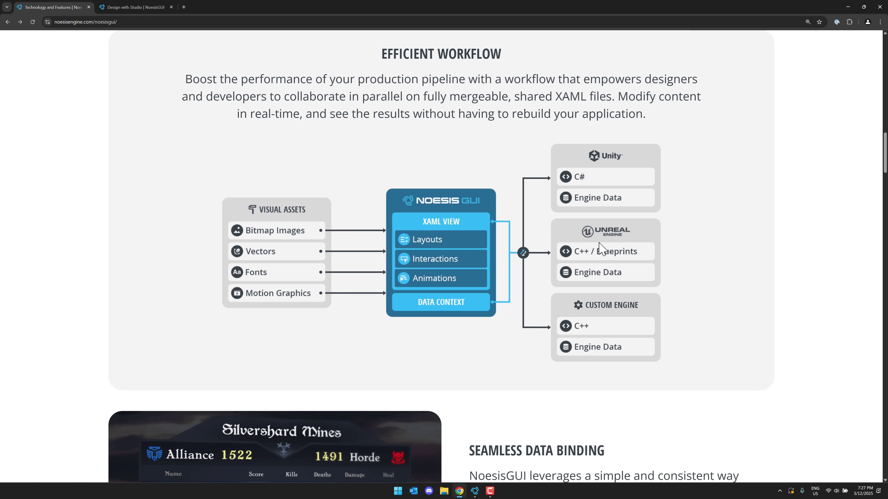
pyautogui.scroll(-2, 615, 252)
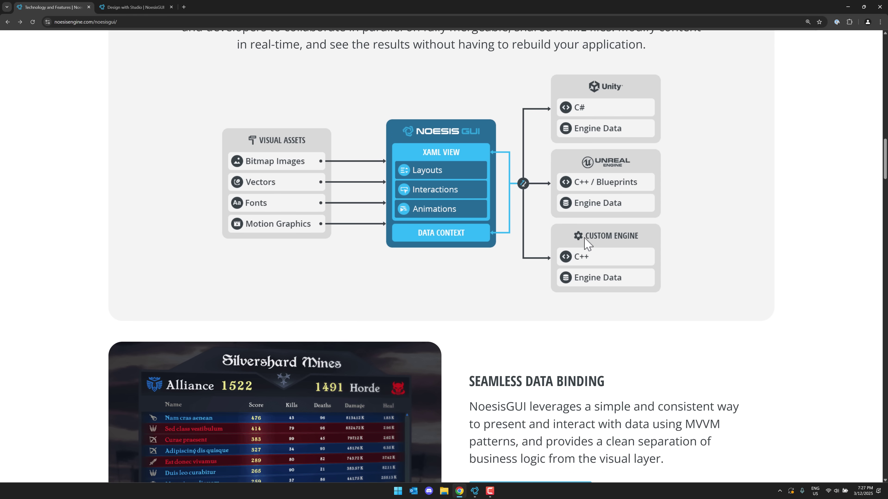
pyautogui.scroll(-1, 600, 248)
pyautogui.scroll(3, 626, 279)
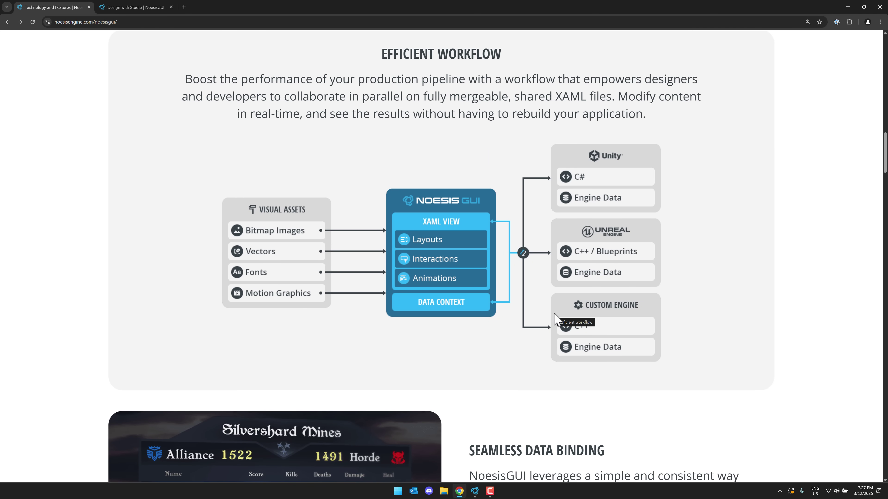
pyautogui.scroll(-10, 590, 309)
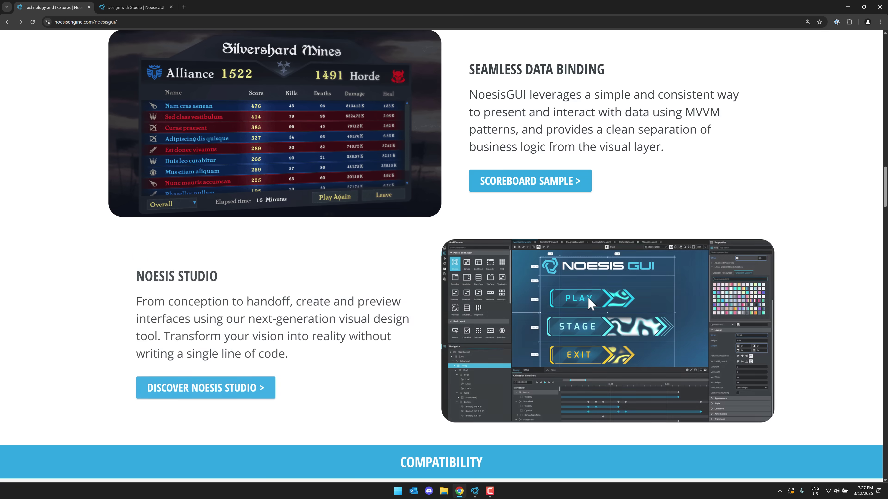
# Scroll through Compatibility and Highlights to Data-Driven Empowerment with its Dash Moto sample.
pyautogui.scroll(-10, 590, 305)
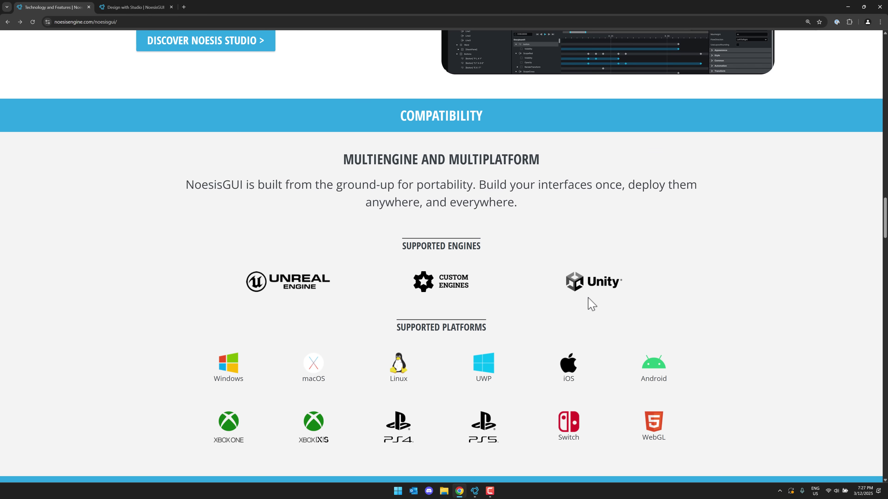
pyautogui.scroll(-1, 590, 303)
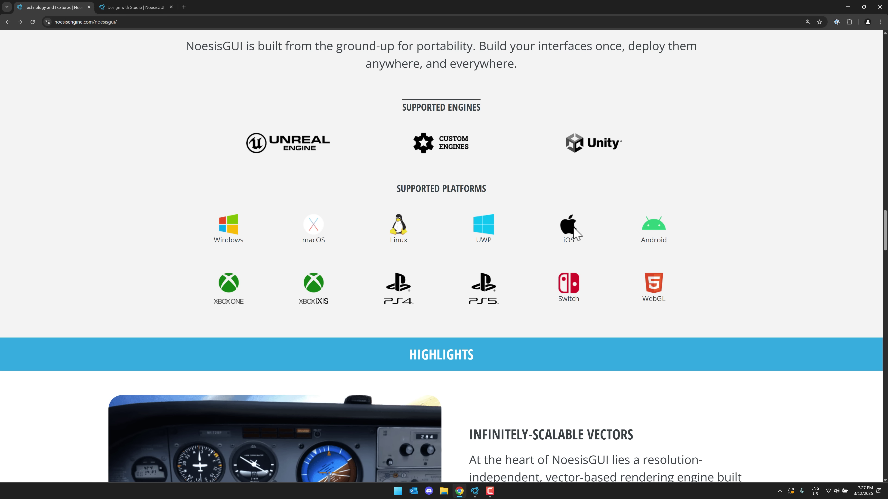
pyautogui.scroll(-1, 669, 238)
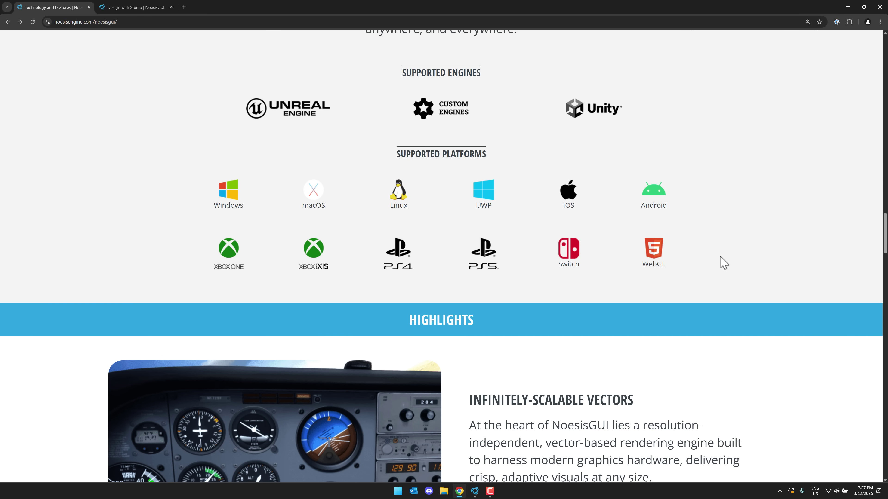
pyautogui.scroll(5, 724, 262)
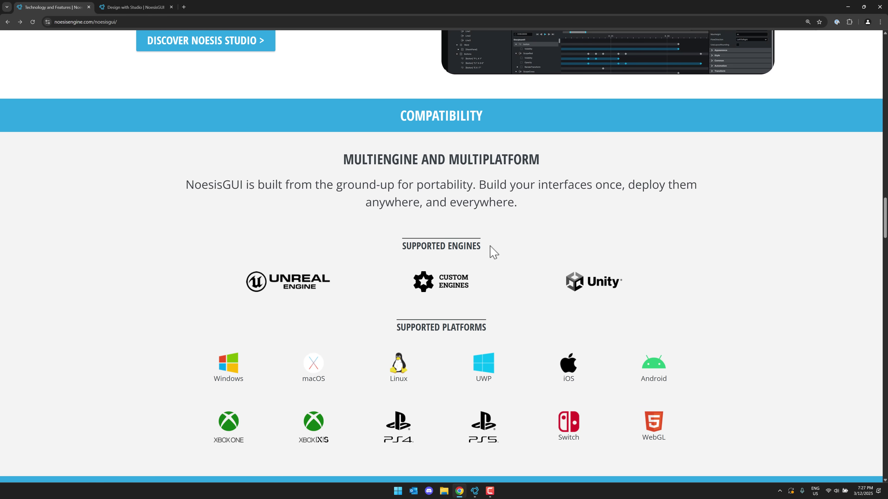
pyautogui.scroll(-5, 490, 253)
pyautogui.scroll(-15, 474, 258)
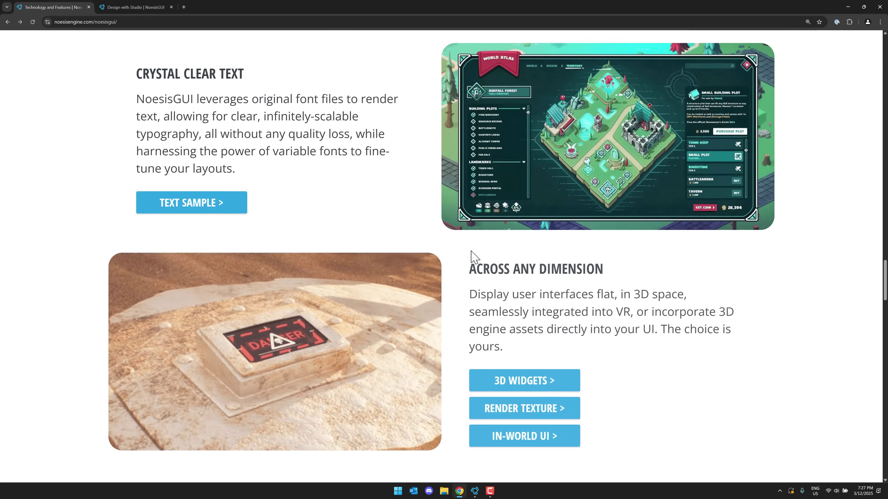
pyautogui.scroll(-15, 474, 257)
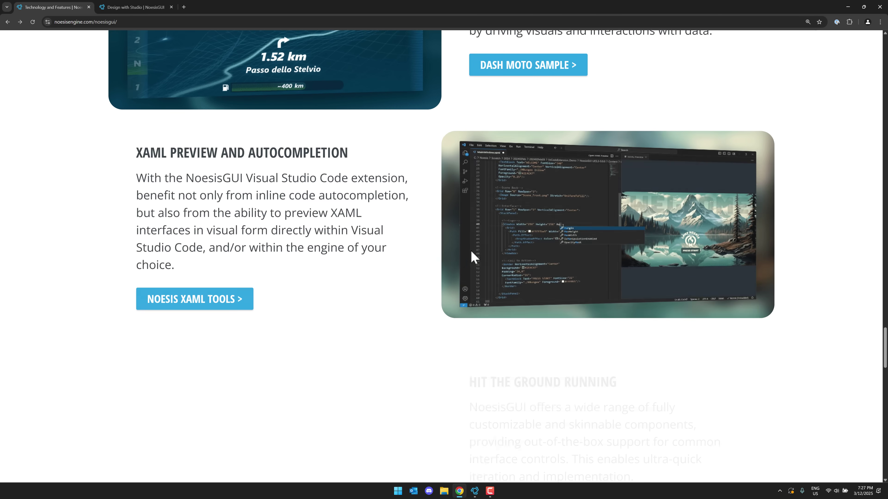
# Open the Design with Studio page, download Noesis Studio, and scroll toward FEATURES.
pyautogui.click(134, 7)
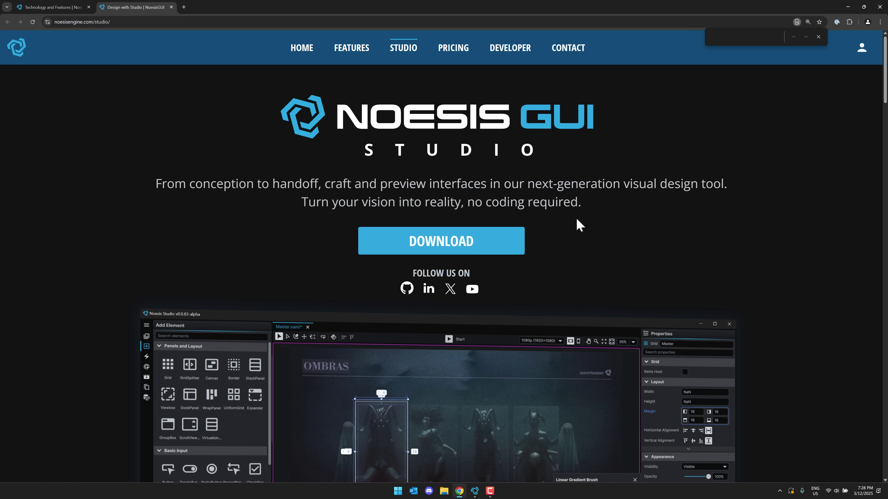
pyautogui.click(446, 240)
pyautogui.scroll(-8, 600, 238)
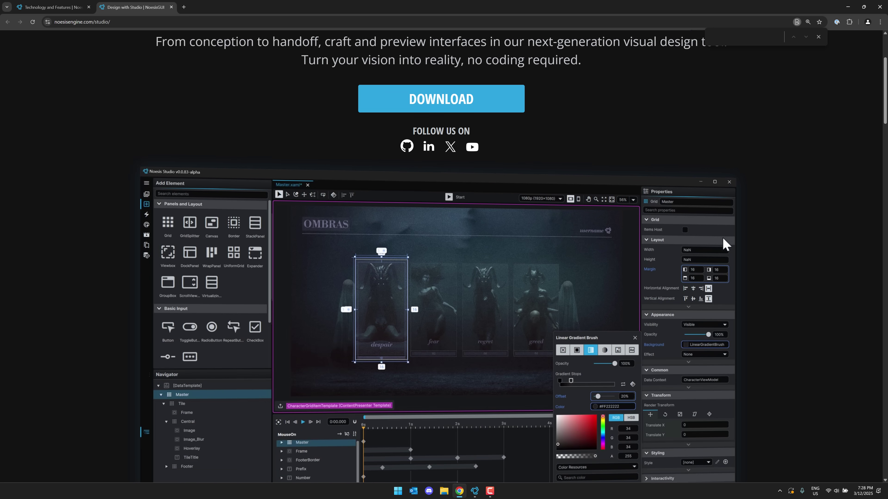
# Scroll the Studio page down to Training, then back up to No-Code Implementation and WYSIWYG features.
pyautogui.scroll(-10, 771, 252)
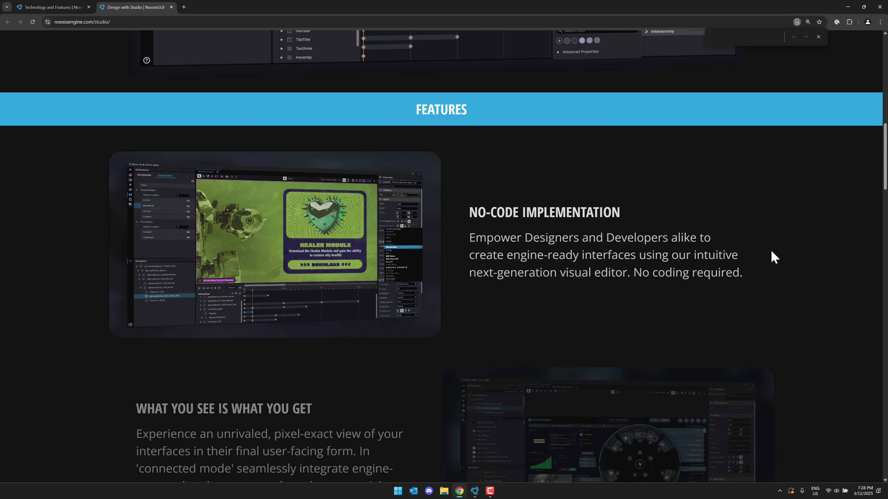
pyautogui.scroll(-10, 771, 252)
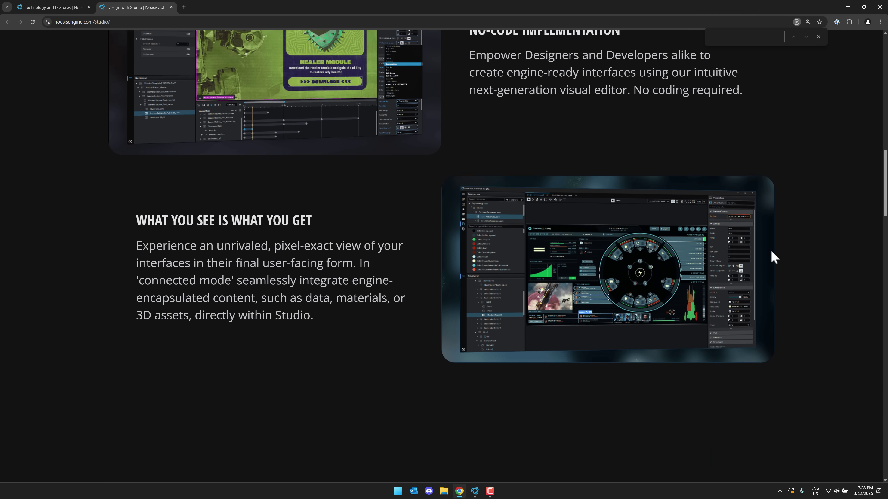
pyautogui.scroll(-16, 708, 246)
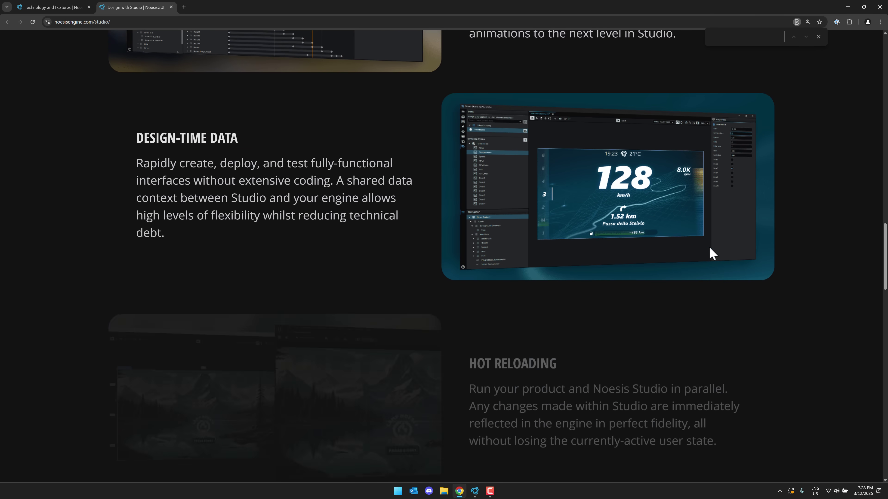
pyautogui.scroll(-9, 708, 246)
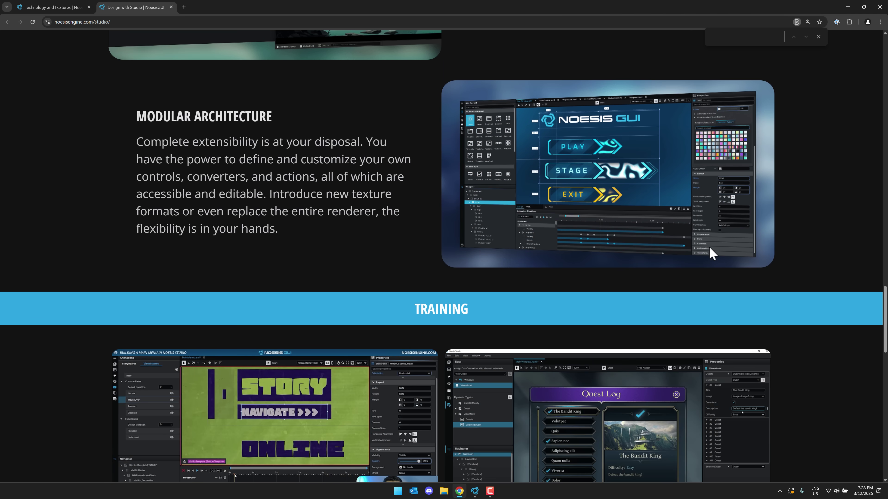
pyautogui.scroll(-1, 708, 245)
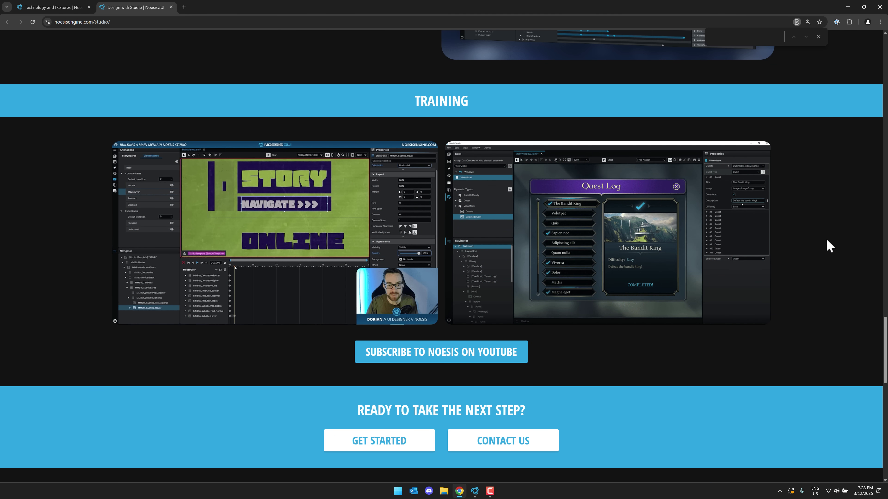
pyautogui.scroll(10, 559, 250)
pyautogui.scroll(15, 559, 252)
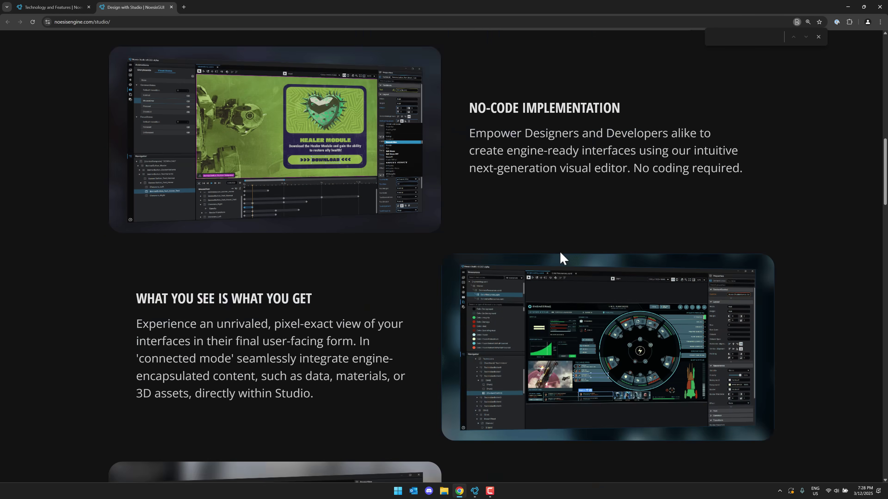